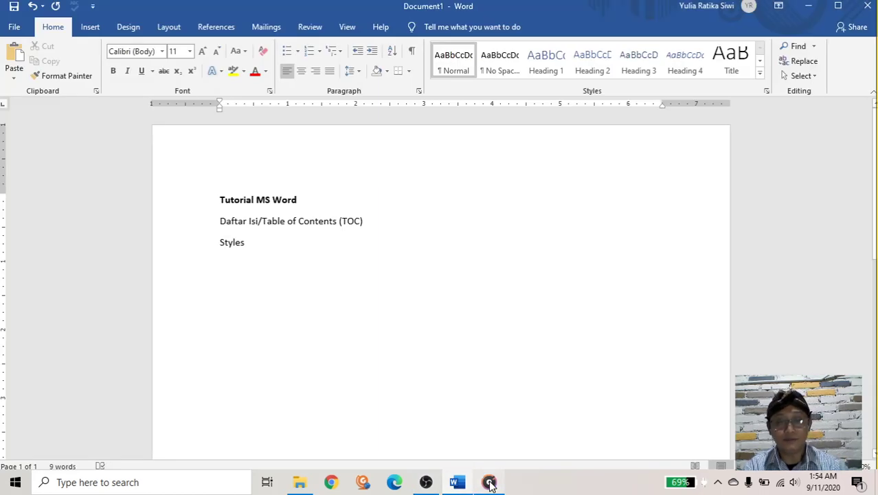
Step: On a new line below Styles, enter =lorem(40,6) to generate the placeholder paragraphs
mouse_move(490, 483)
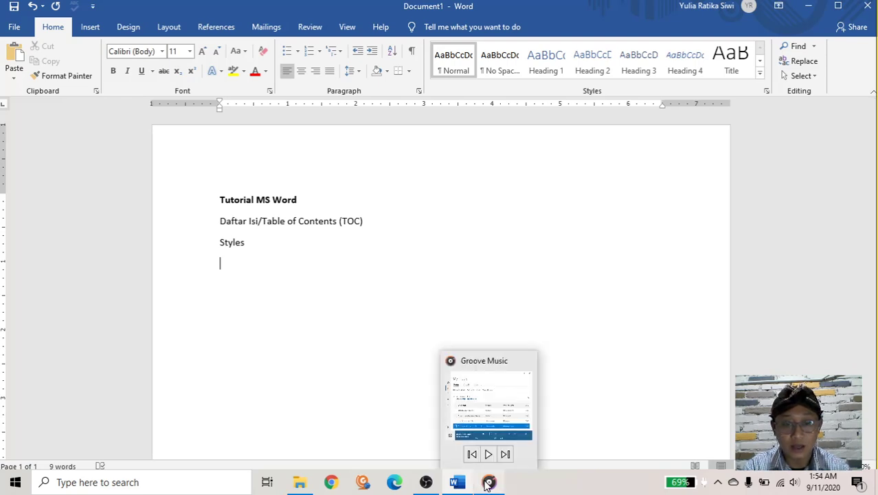
click(488, 454)
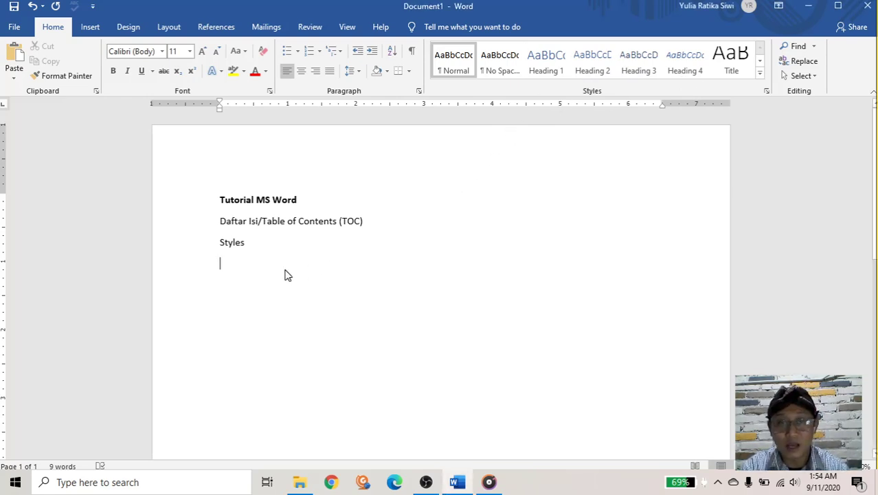
click(409, 217)
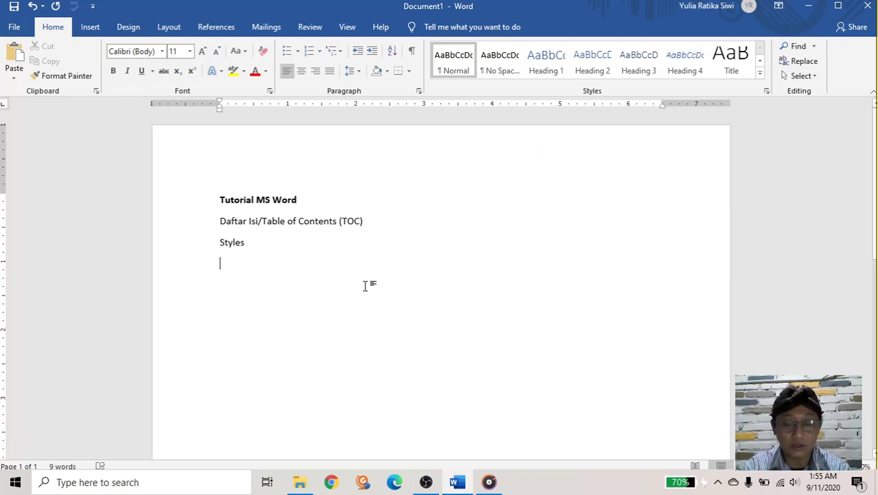
key(Return)
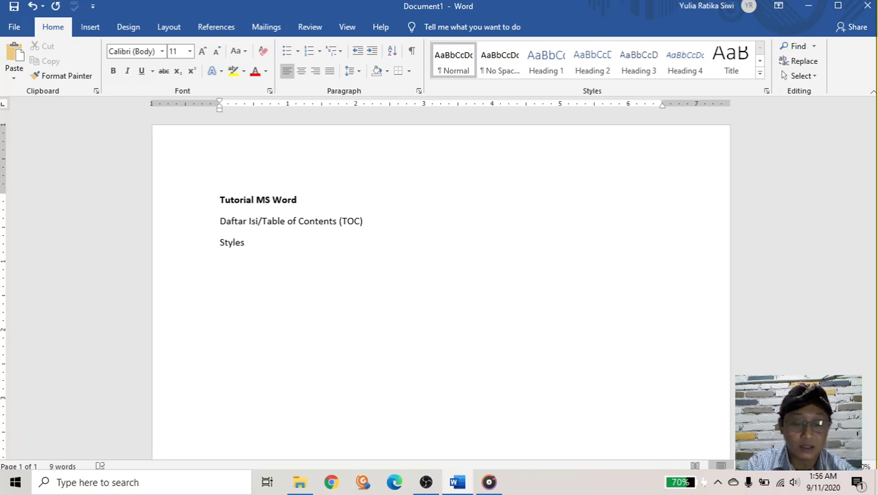
text(=lo)
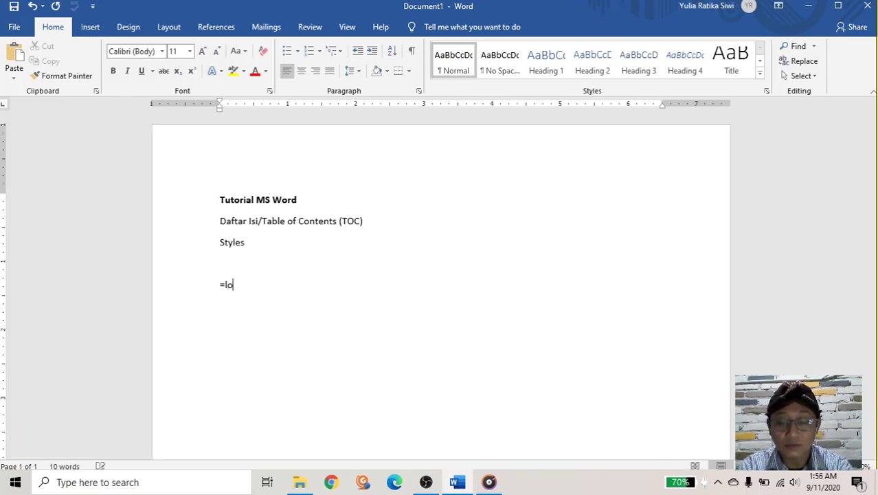
text(rem()
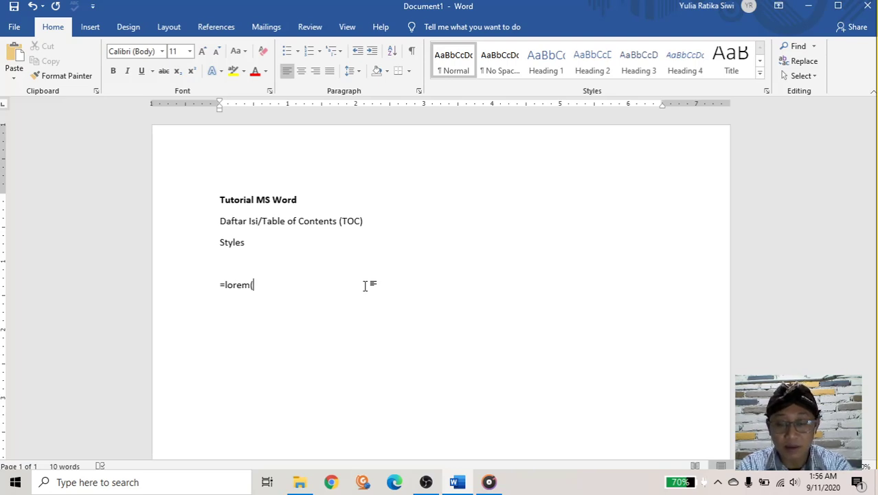
text(4)
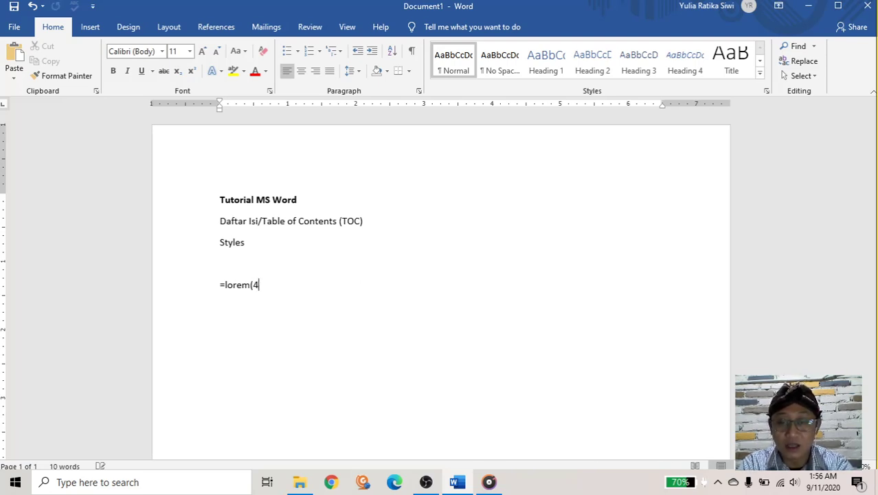
text(0)
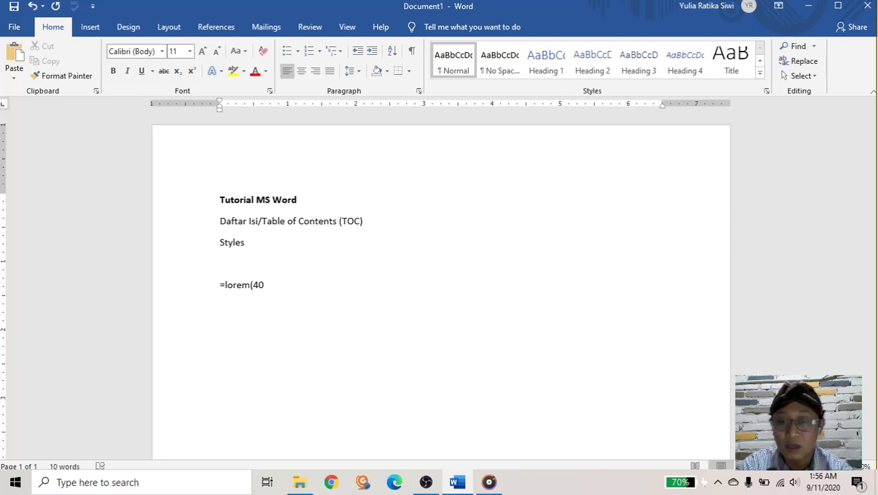
text(,)
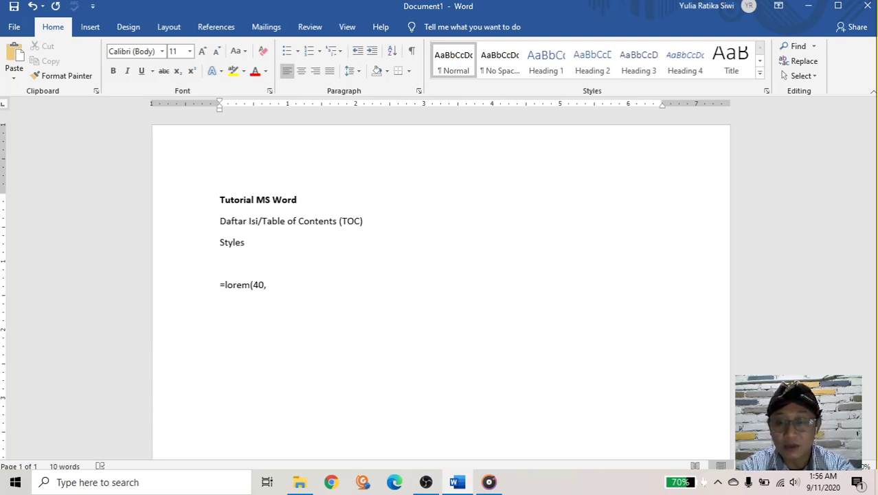
text(6)
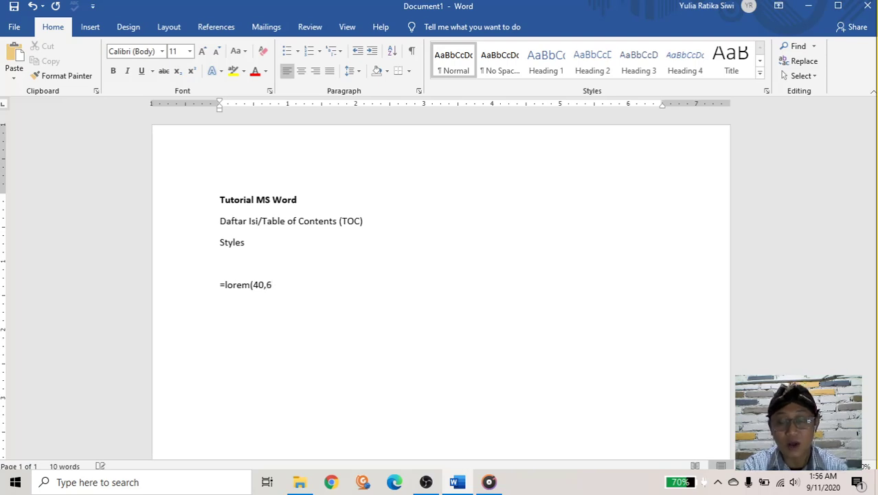
key(BackSpace)
text(6)
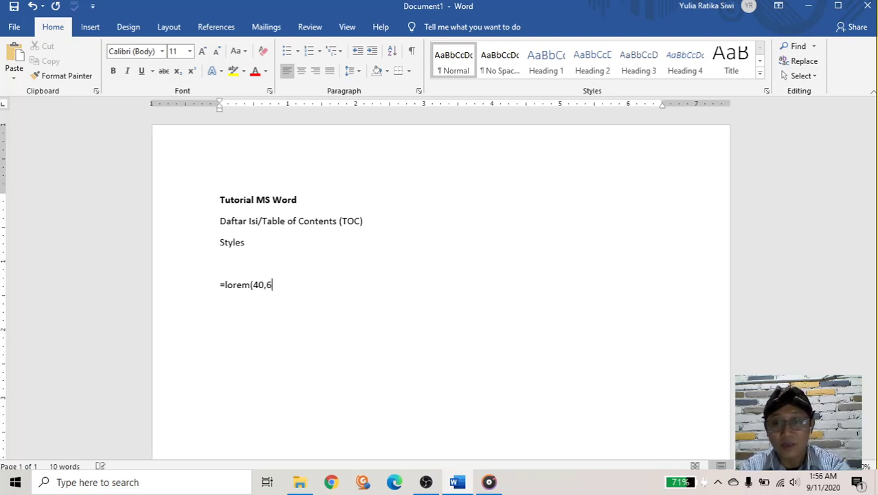
text())
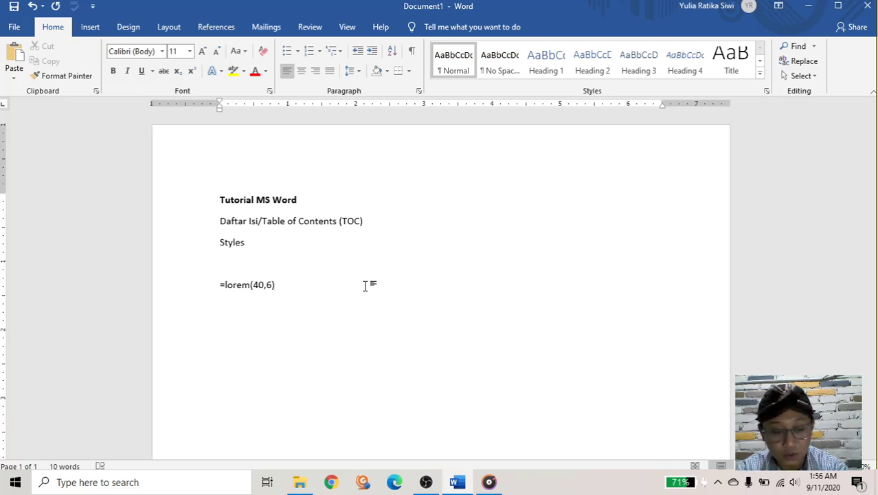
key(Return)
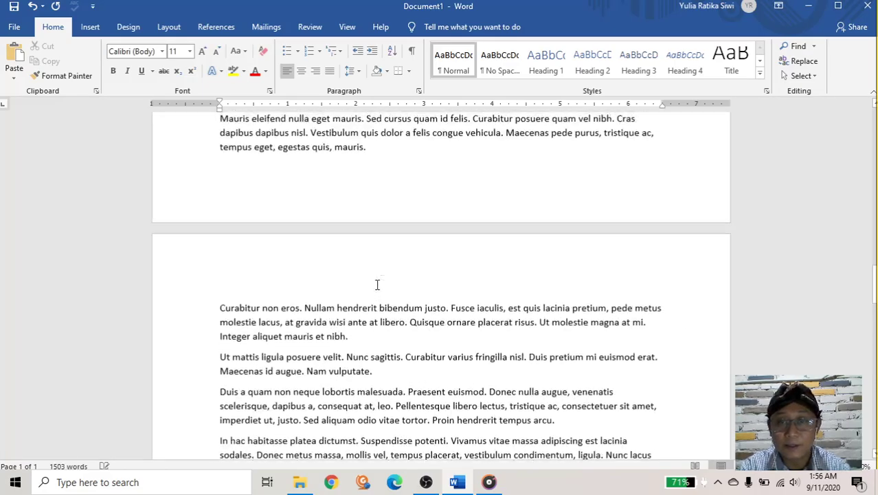
Step: Return to the top and add a blank line under Styles
scroll(377, 284, up, 8)
scroll(377, 284, up, 8)
scroll(377, 285, up, 8)
scroll(377, 285, up, 8)
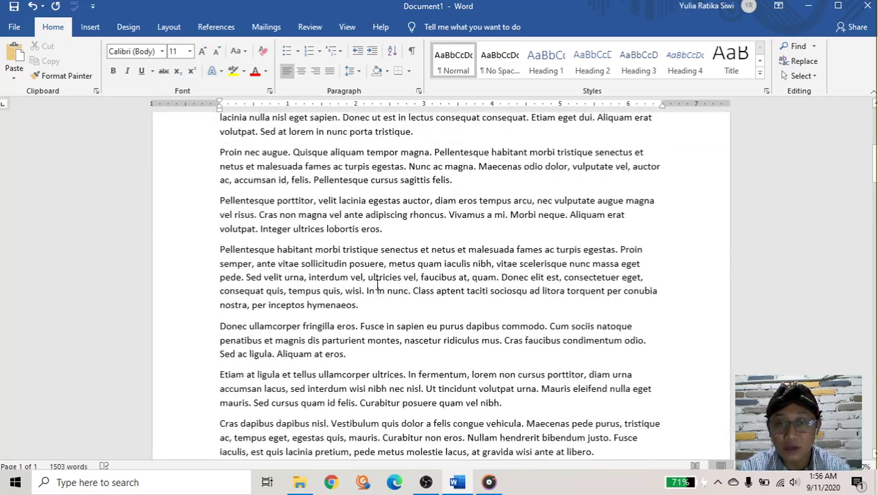
scroll(377, 284, up, 8)
scroll(377, 284, up, 3)
click(347, 261)
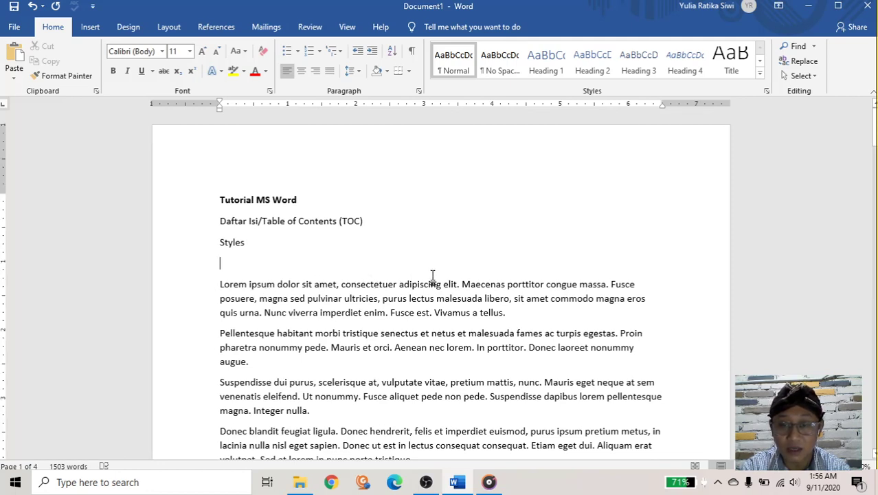
key(Return)
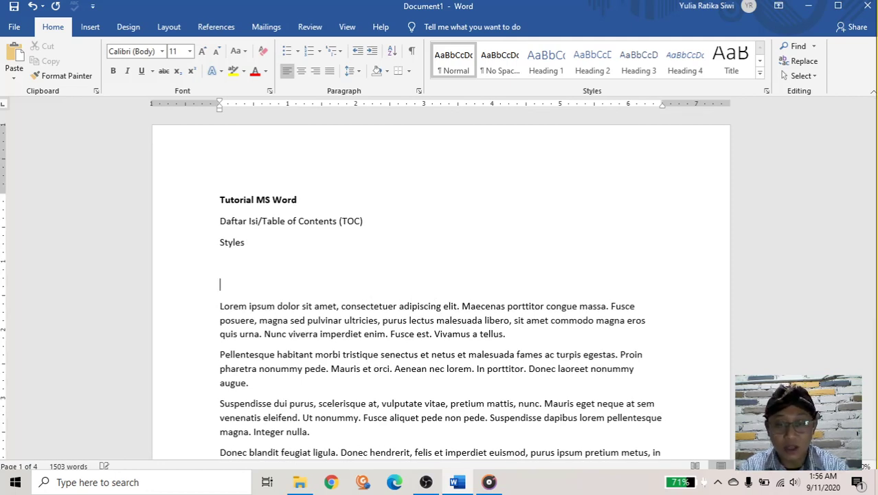
key(Up)
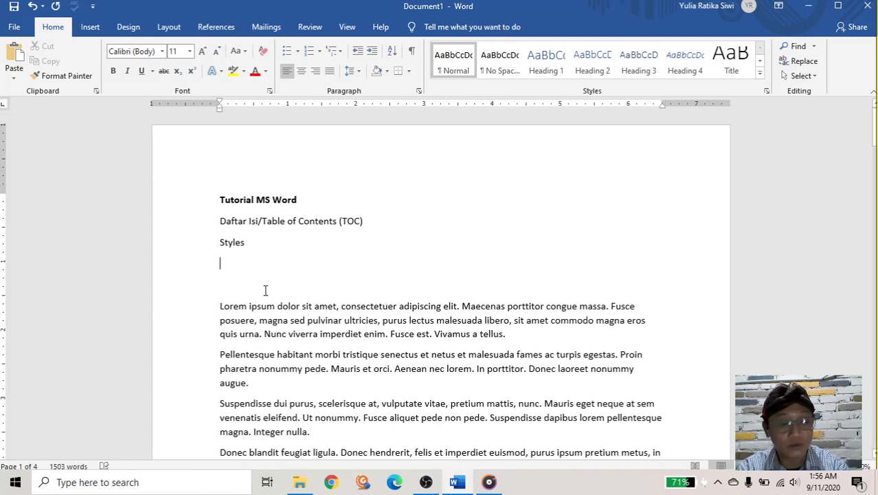
key(Return)
text(=)
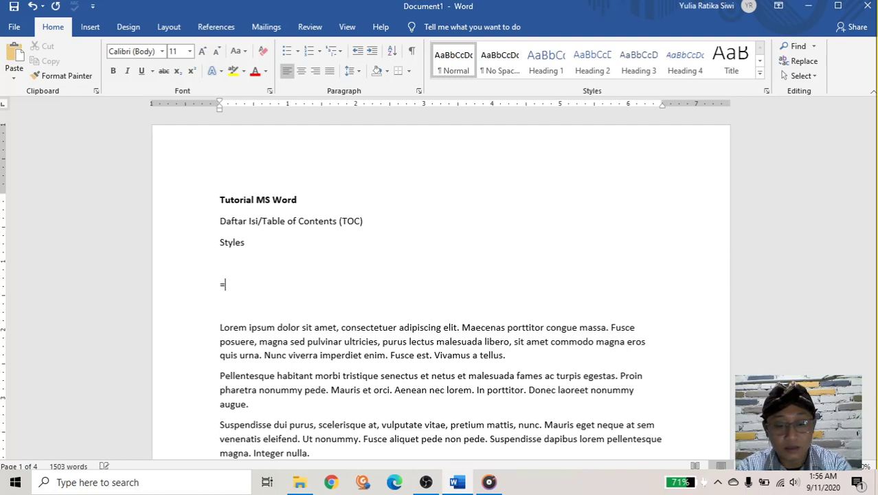
text(rand()
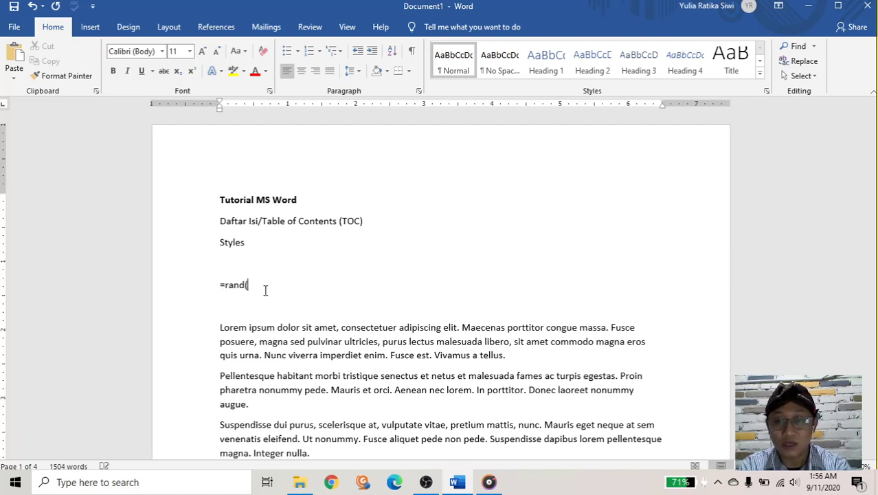
text(1,2)
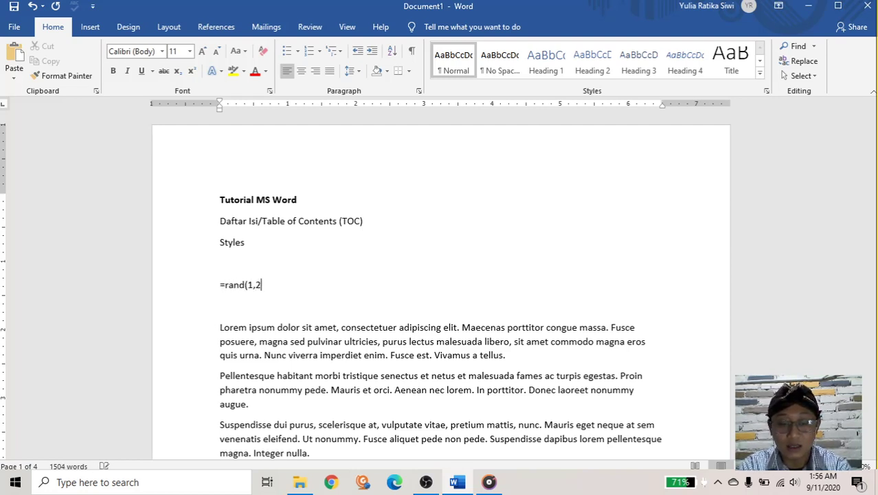
text())
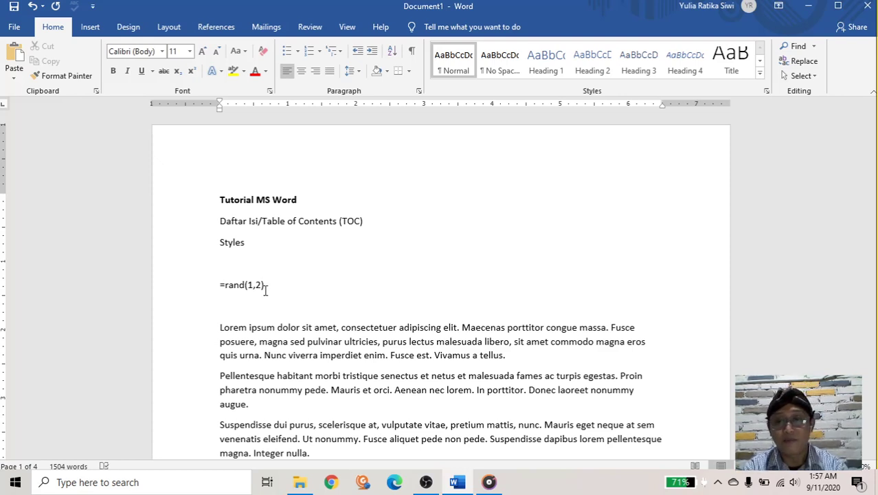
key(Return)
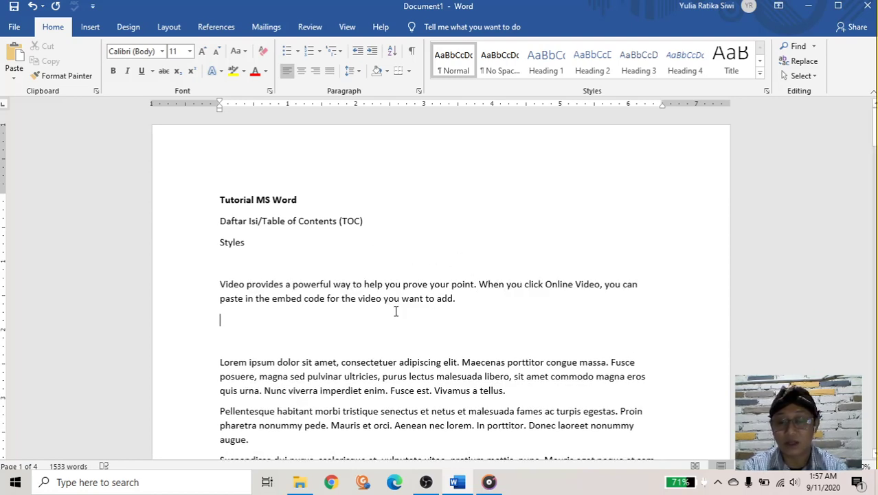
key(ctrl+z)
key(ctrl+z)
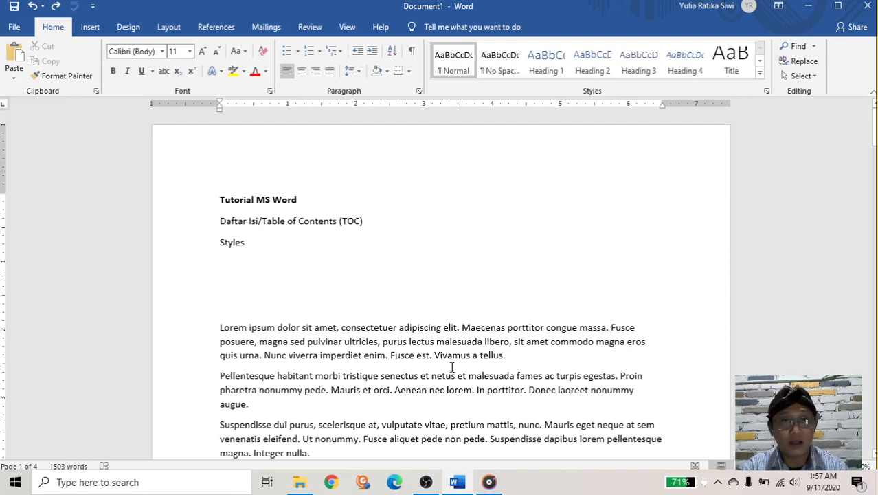
Step: Split 'Lorem' from the start of the first paragraph and style it as Heading 1
click(250, 327)
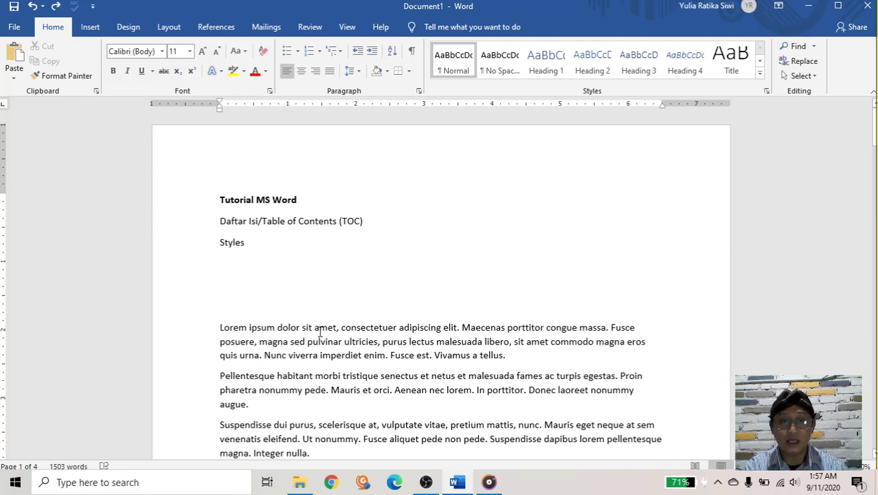
key(Return)
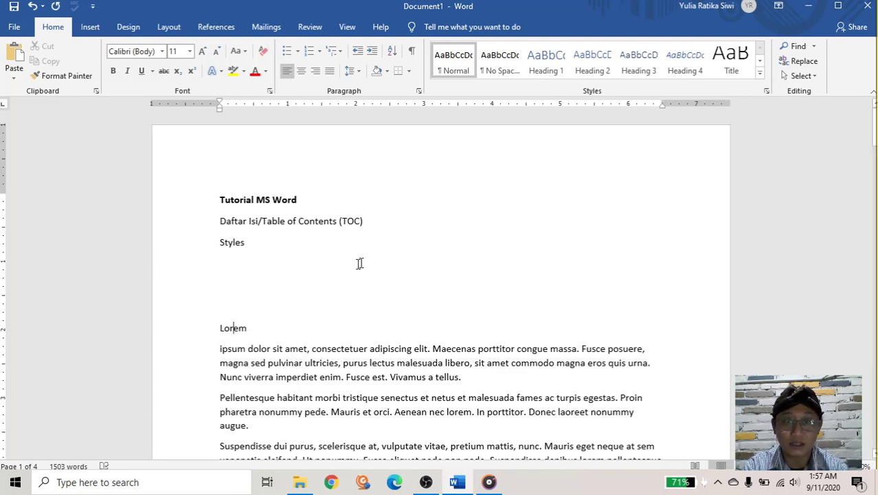
click(547, 80)
click(547, 81)
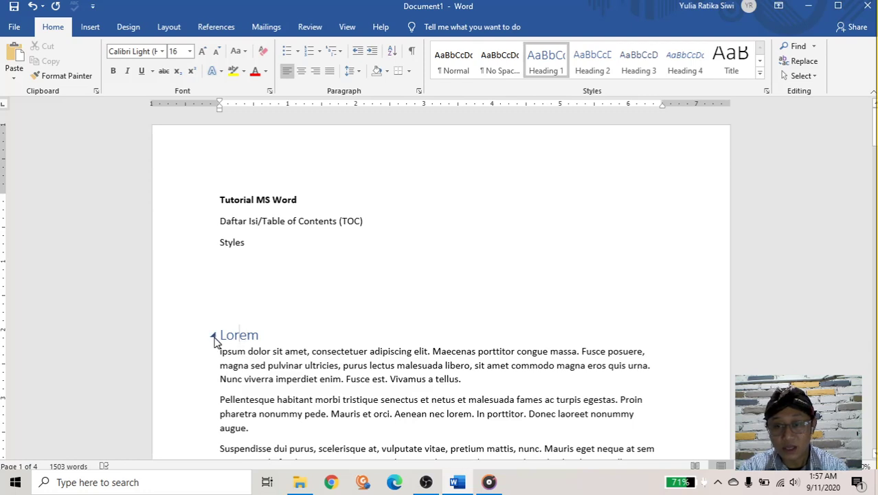
click(213, 336)
click(214, 337)
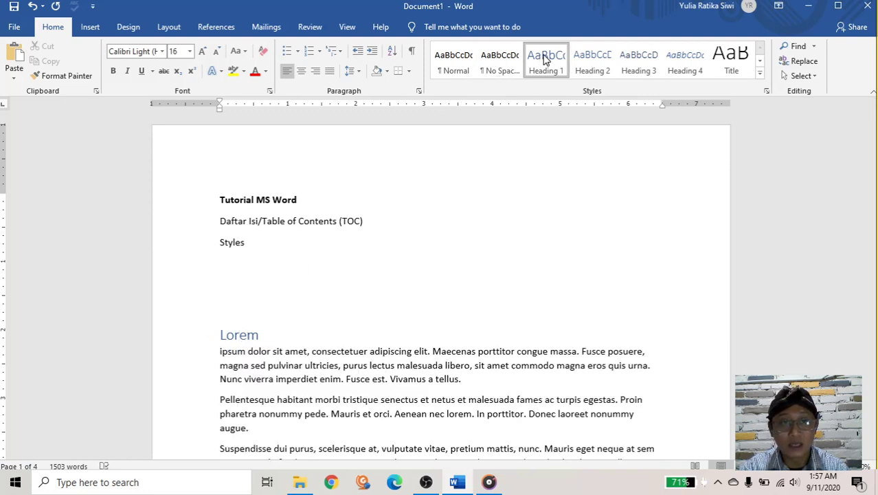
right_click(544, 59)
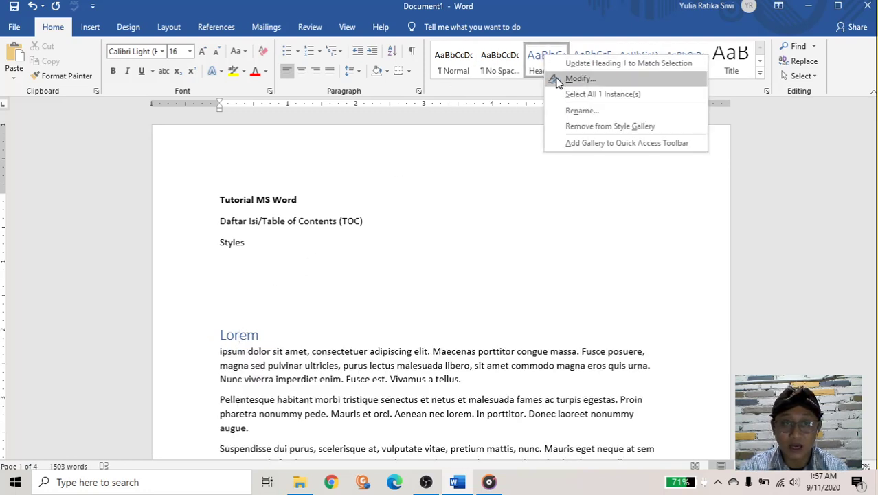
click(269, 327)
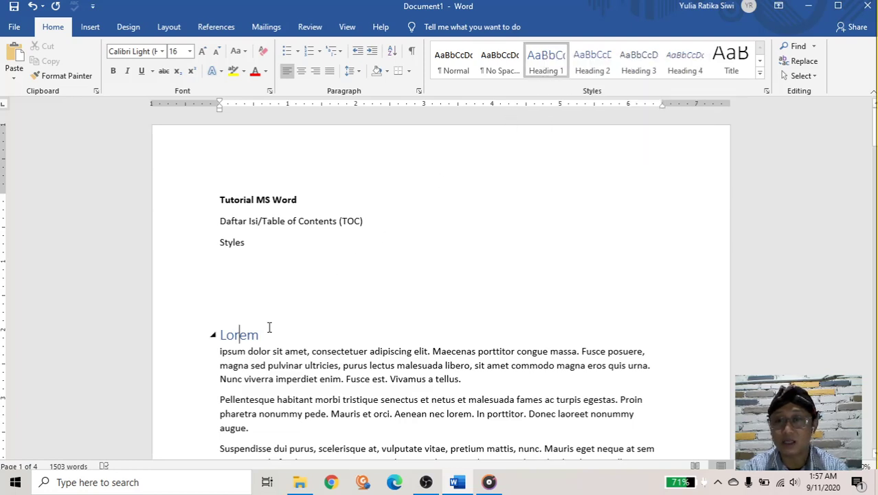
scroll(269, 327, down, 2)
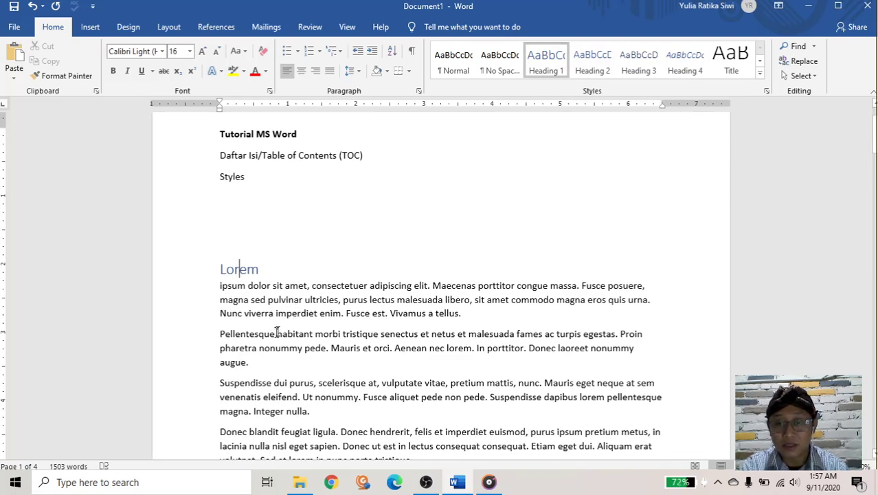
Step: Split off 'Pellentesque' as Heading 2 and 'Suspendisse' as Heading 3
click(277, 335)
key(Return)
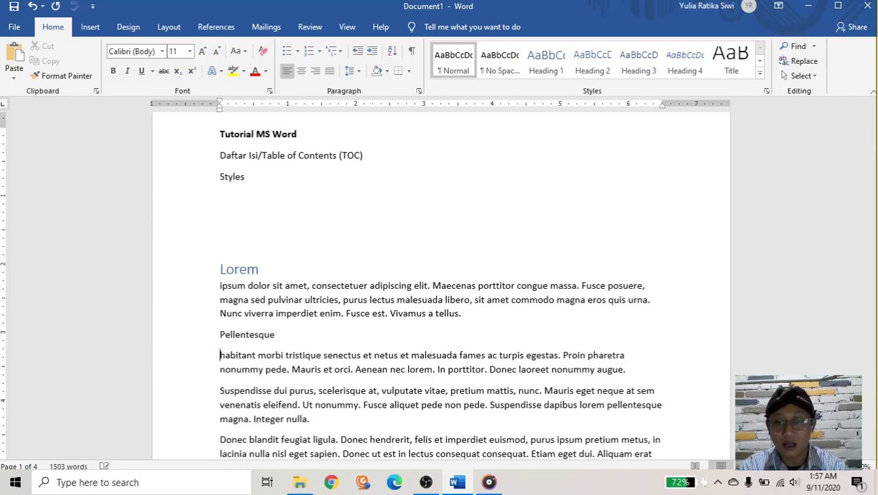
click(241, 334)
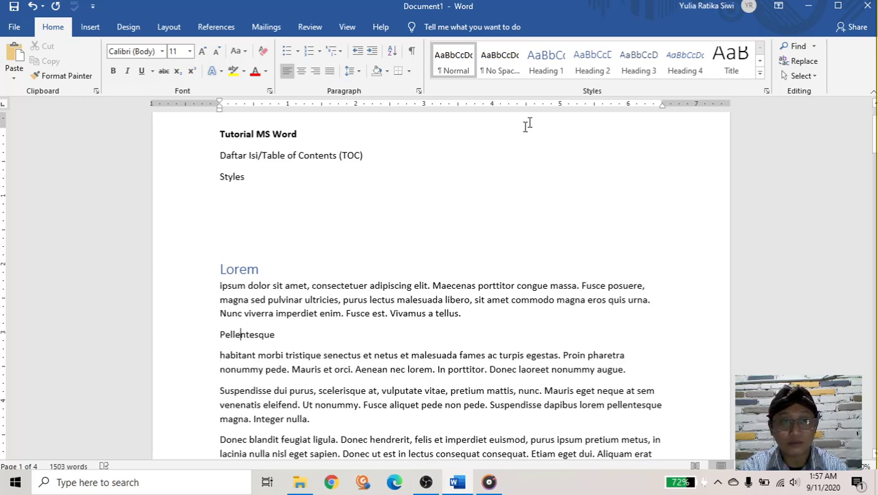
click(592, 62)
scroll(270, 352, down, 2)
scroll(275, 337, down, 1)
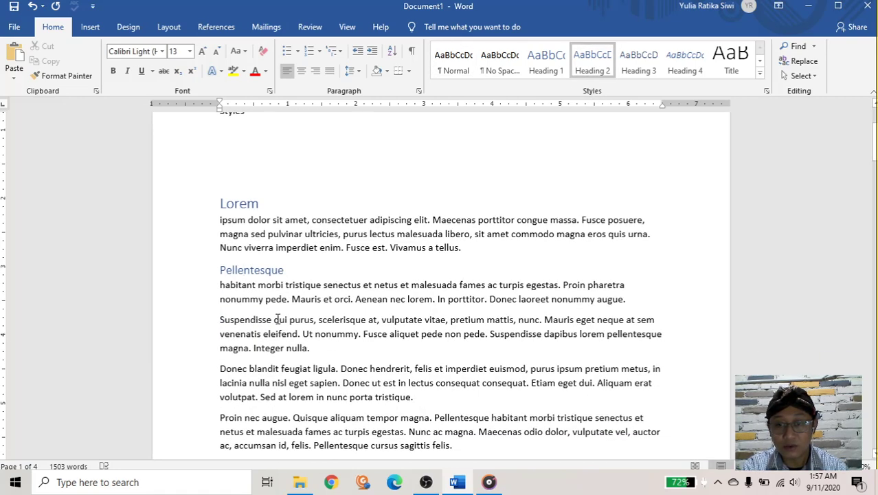
click(275, 319)
key(Return)
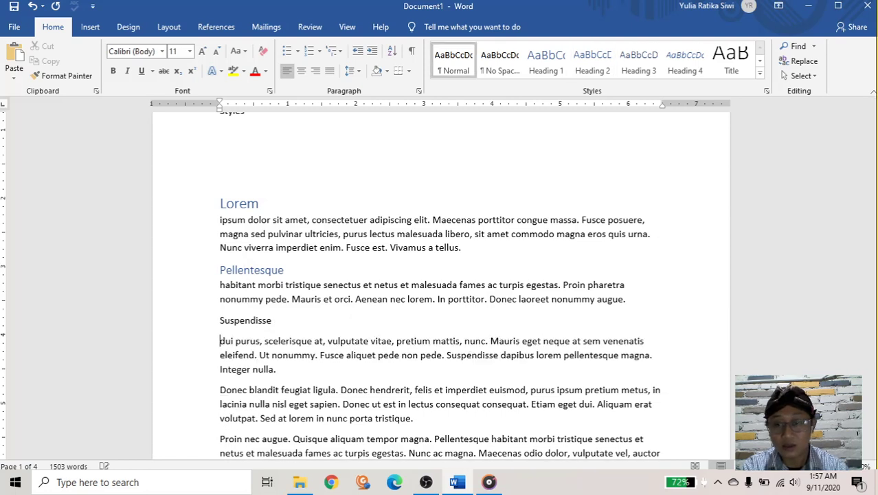
click(629, 69)
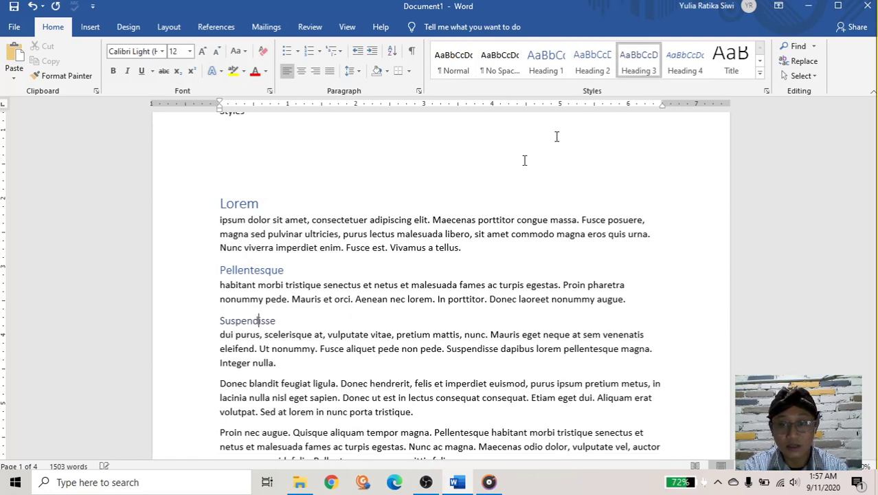
Step: Split off 'Donec blandit' as Heading 3 and 'Proin nec augue.' as Heading 2
click(282, 383)
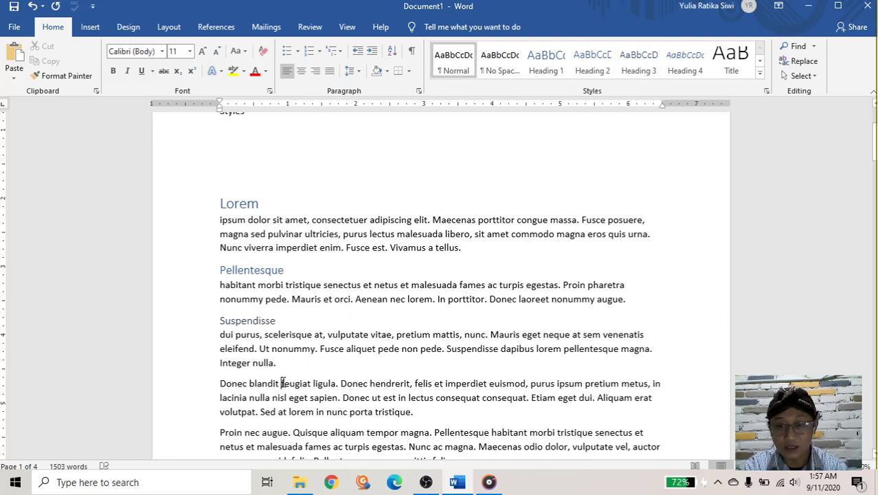
key(Return)
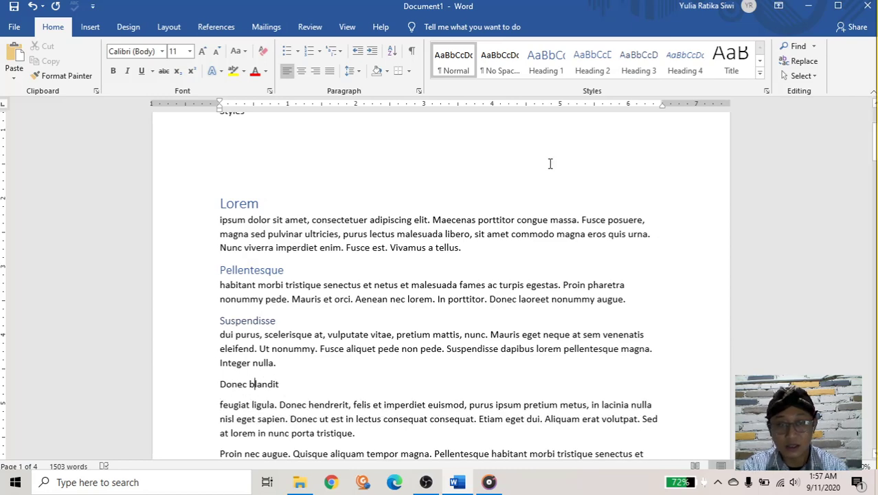
click(635, 65)
scroll(374, 340, down, 4)
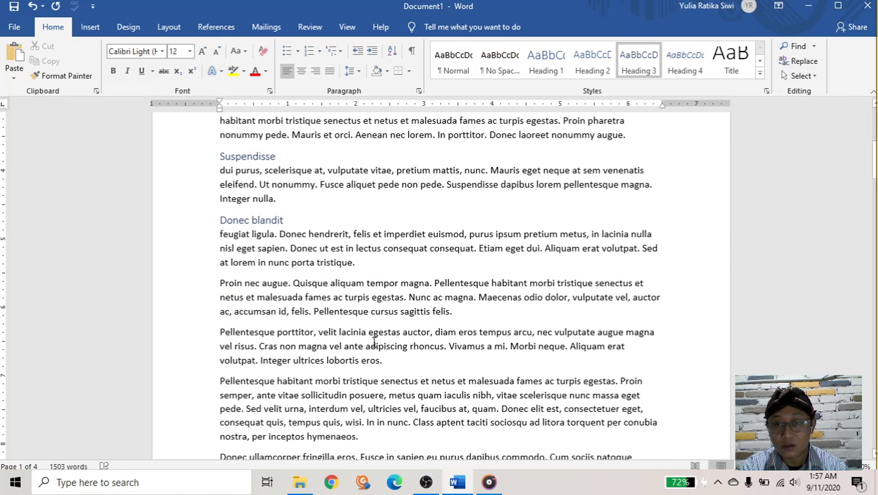
click(292, 282)
key(Return)
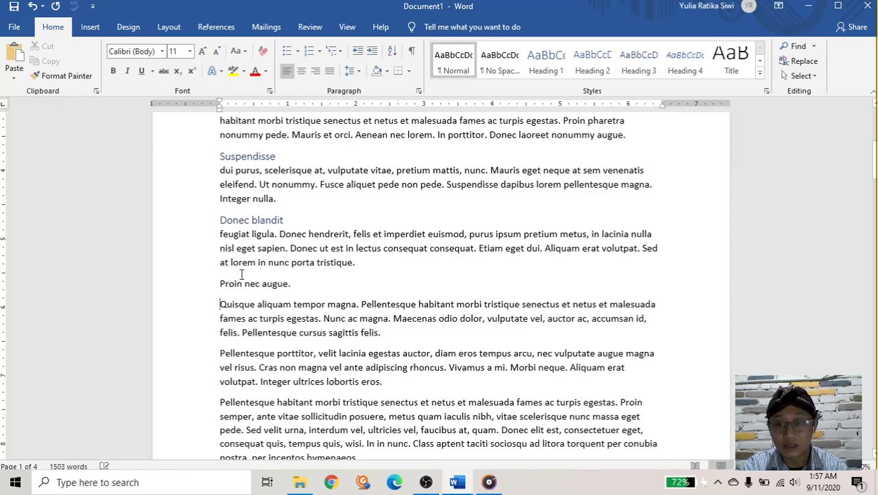
click(589, 66)
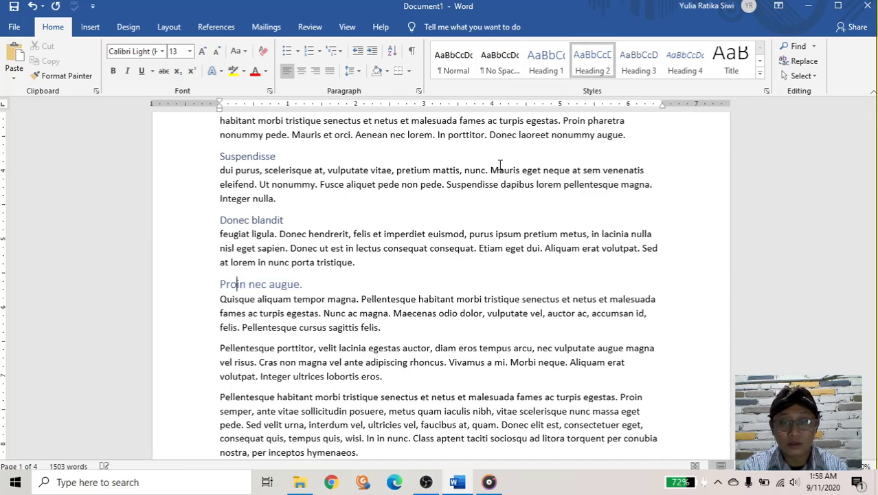
scroll(374, 289, down, 8)
scroll(376, 312, down, 2)
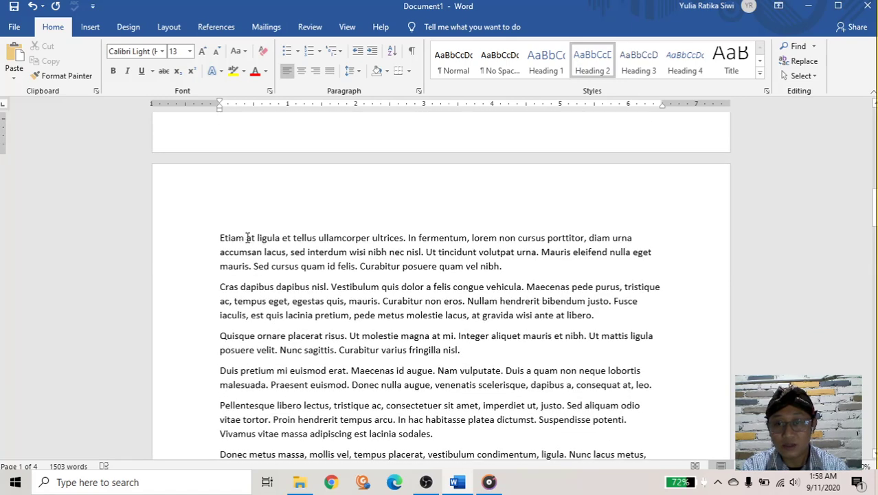
Step: Split off 'Etiam' as Heading 1 and 'Cras dapibus' as Heading 2
click(248, 238)
key(Return)
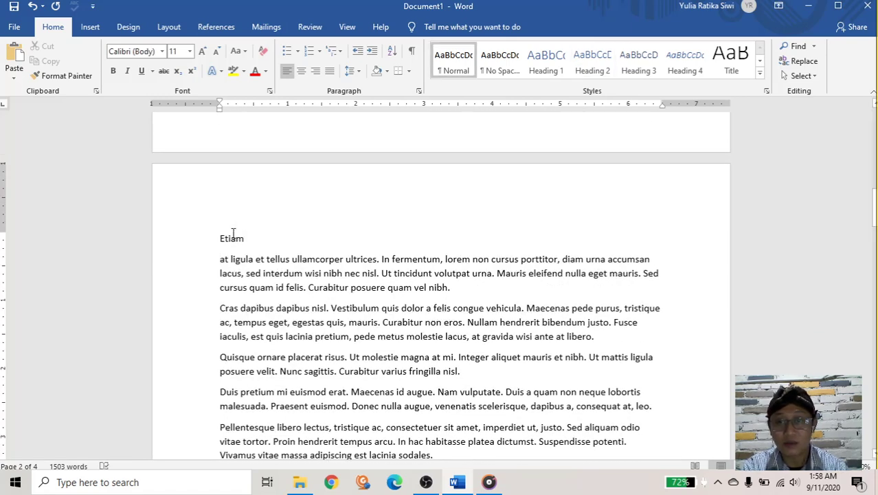
click(232, 238)
click(546, 62)
scroll(347, 274, down, 2)
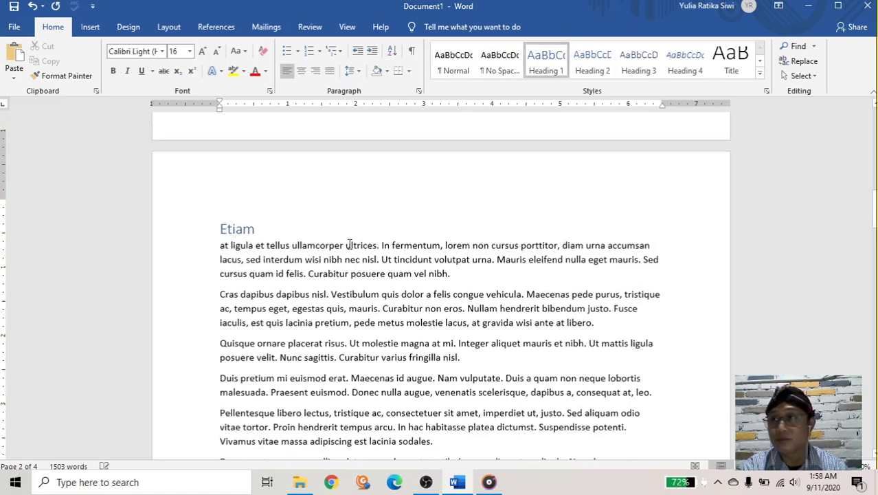
click(276, 240)
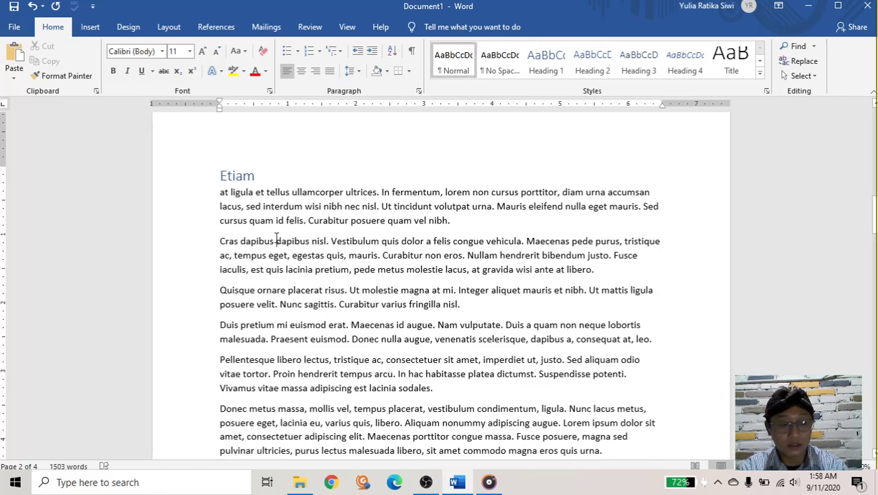
key(Return)
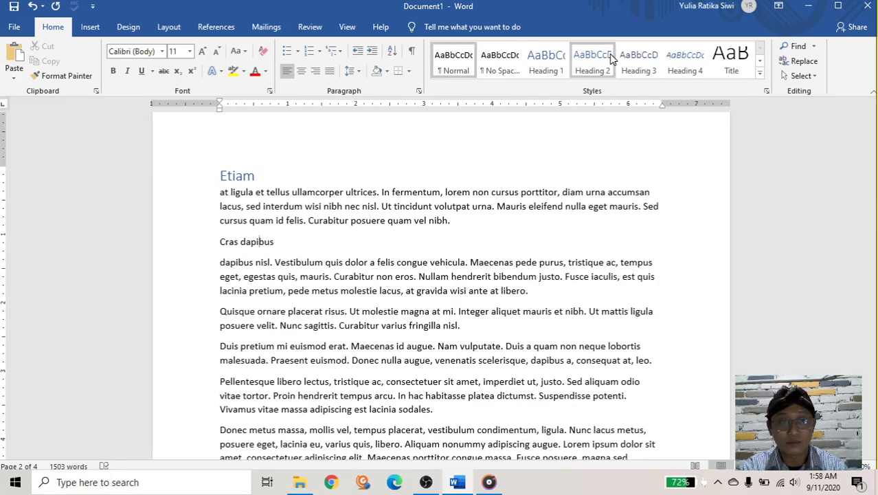
click(592, 62)
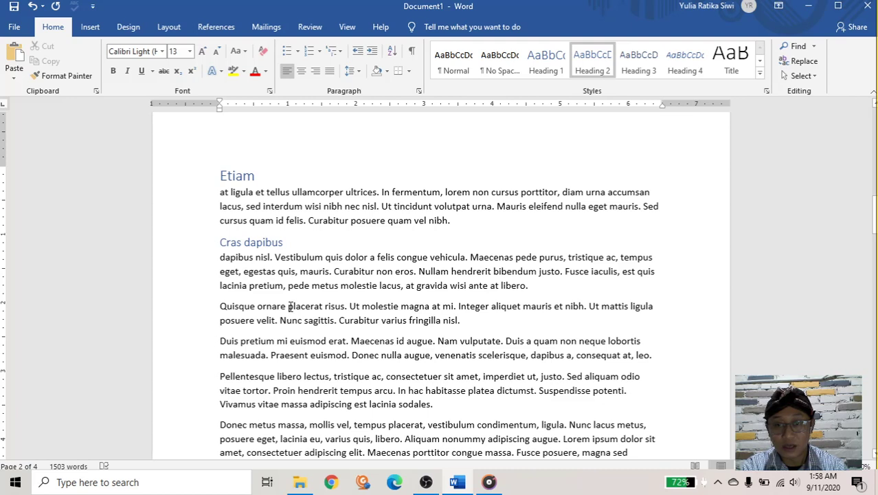
Step: Split off 'Quisque ornare' and 'Duis pretium' as Heading 3 lines
click(289, 306)
key(Return)
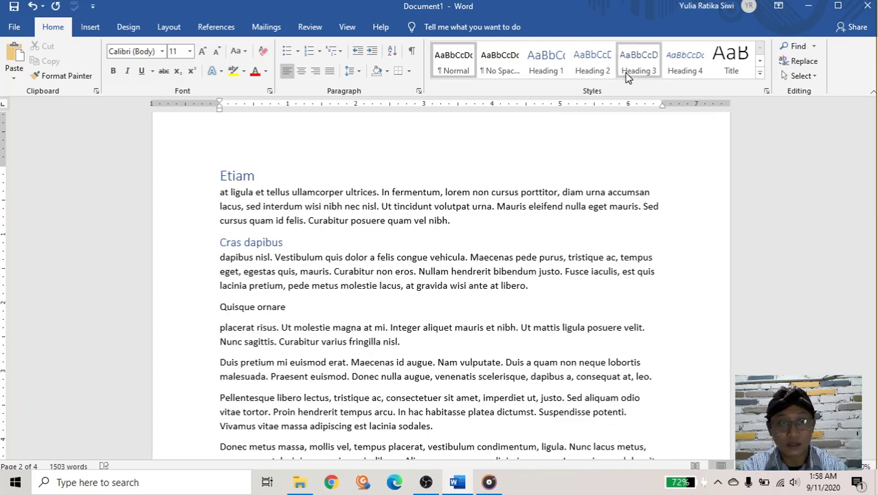
click(636, 65)
click(278, 357)
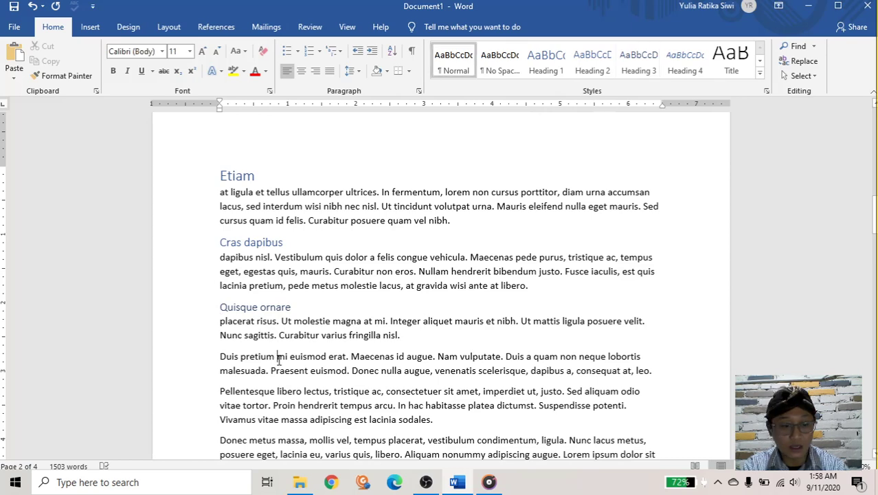
key(Return)
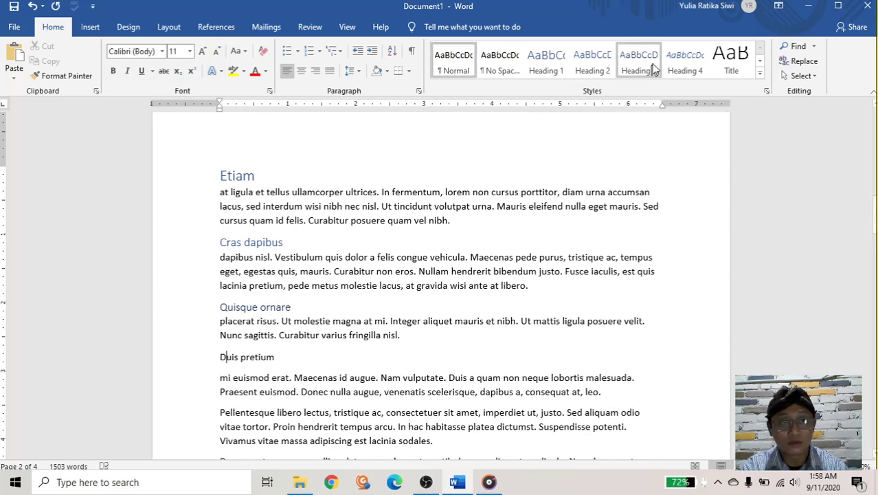
click(649, 63)
scroll(430, 278, down, 3)
Step: Split off 'Donec elit est,' as a Heading 1 line
scroll(429, 275, down, 2)
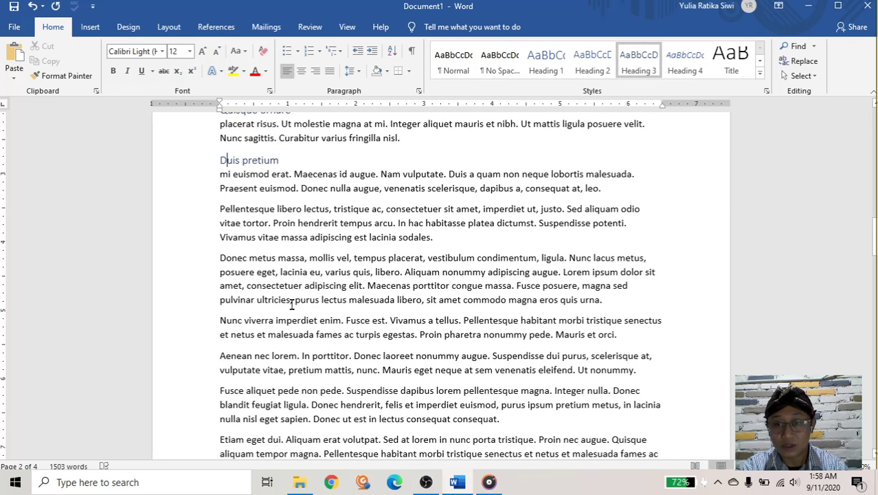
scroll(290, 302, down, 3)
scroll(290, 302, down, 5)
scroll(277, 314, down, 2)
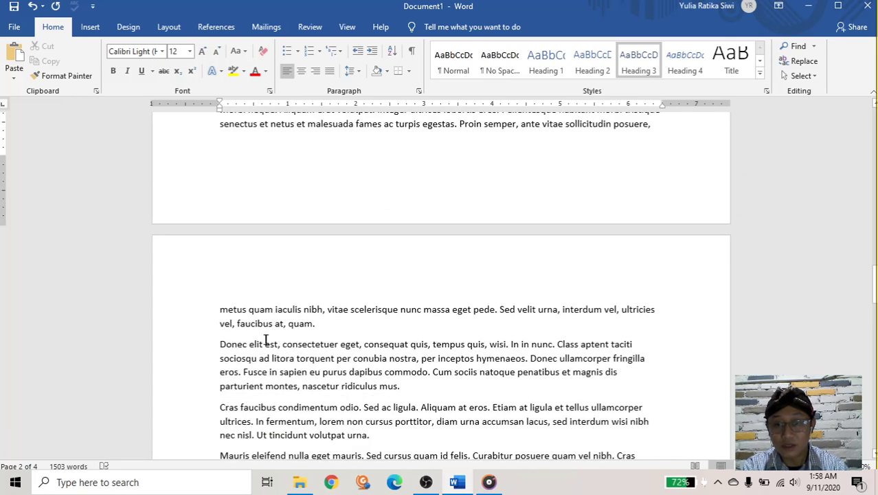
click(275, 310)
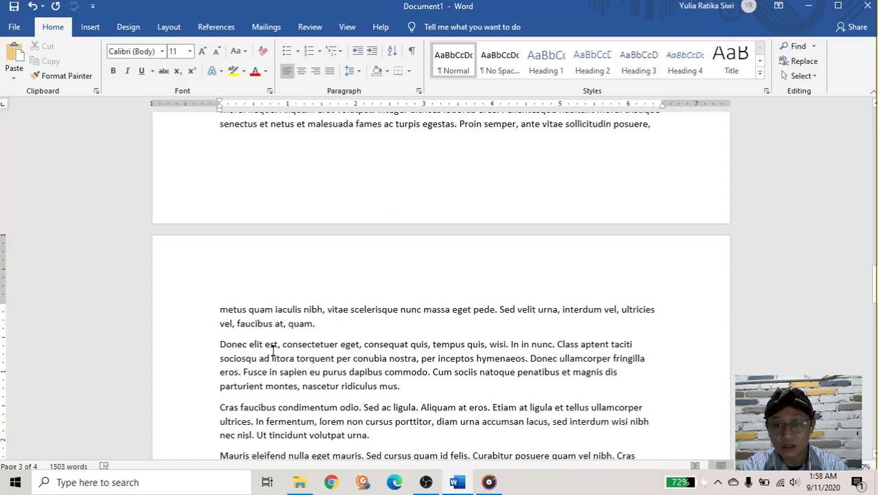
key(Return)
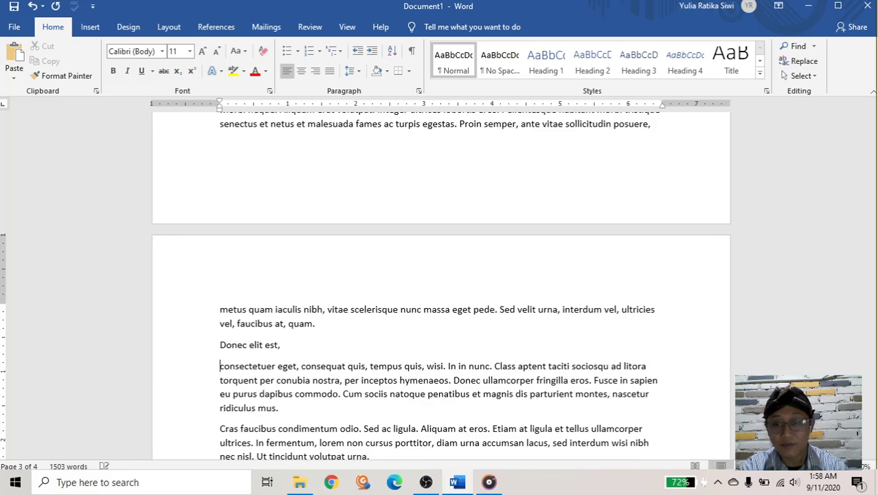
click(541, 69)
Step: Split off 'Cras faucibus' and 'Mauris eleifend' as Heading 2 lines
scroll(353, 314, down, 3)
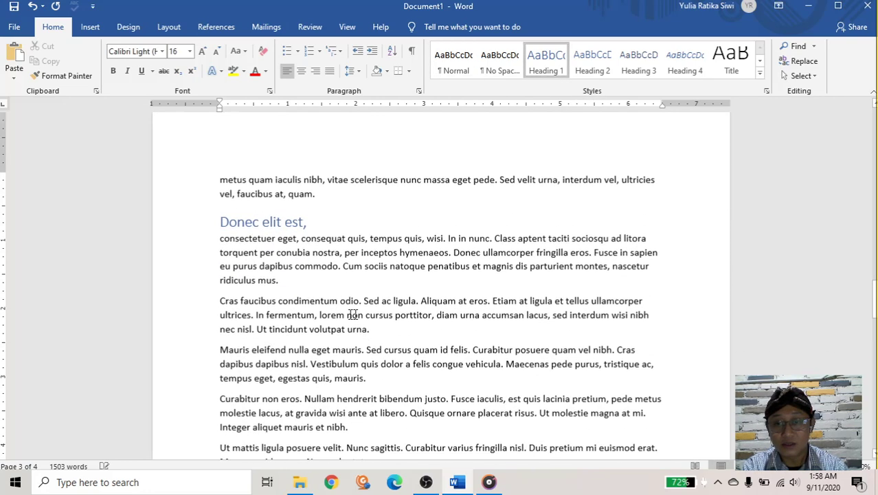
click(279, 299)
key(Return)
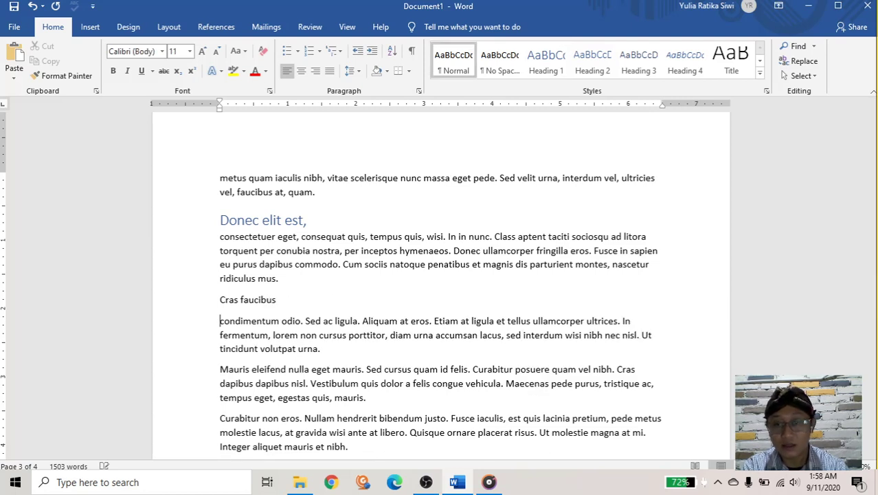
click(592, 62)
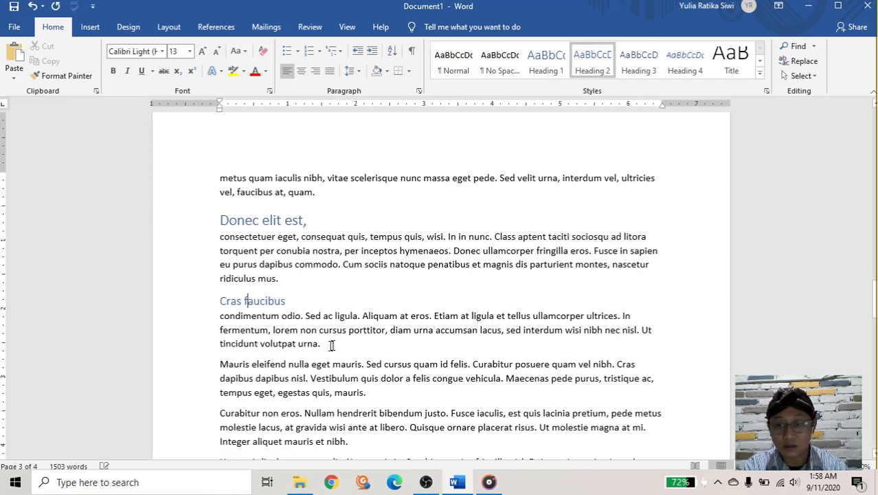
click(292, 363)
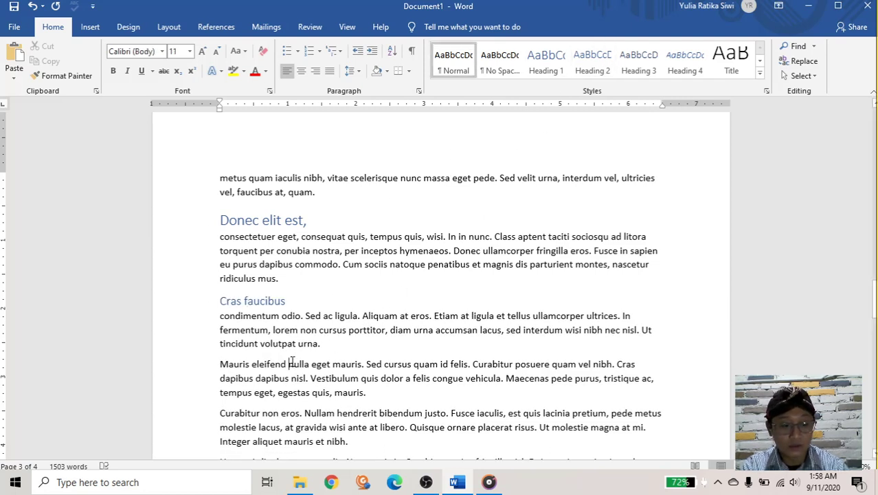
key(Return)
click(239, 363)
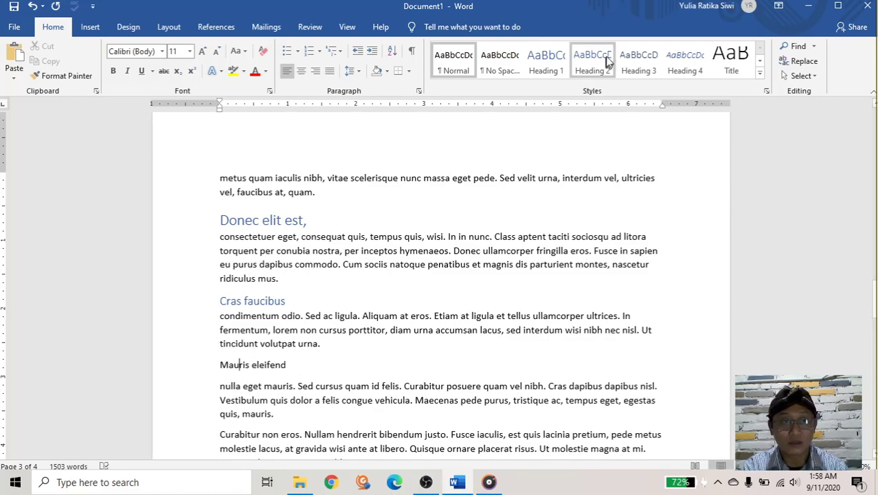
click(605, 59)
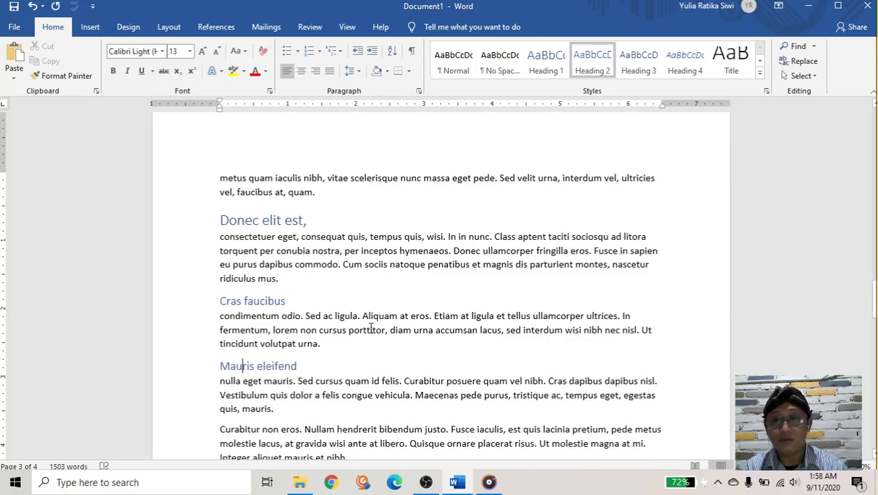
Step: Insert Plain Number 2 page numbers at the bottom of every page
scroll(371, 328, up, 5)
scroll(370, 328, up, 5)
scroll(371, 327, up, 5)
scroll(370, 327, up, 5)
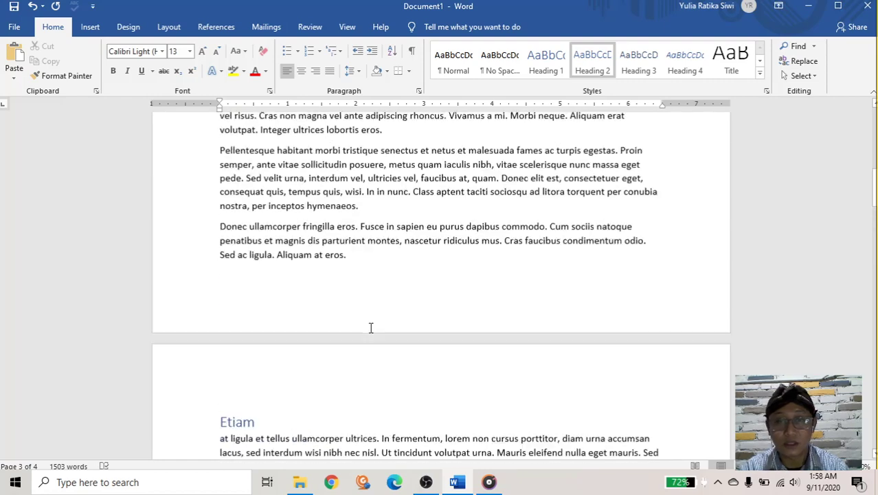
scroll(370, 328, up, 10)
scroll(371, 329, up, 5)
scroll(371, 329, up, 3)
scroll(377, 330, down, 4)
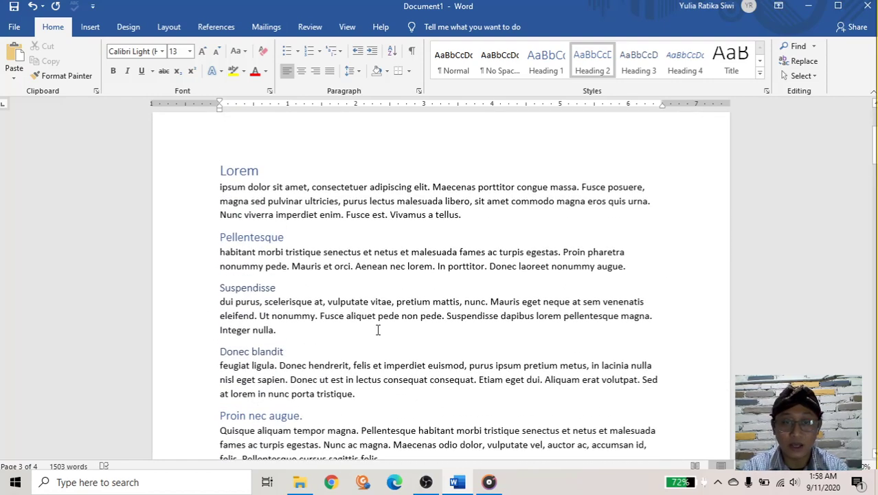
scroll(377, 329, up, 3)
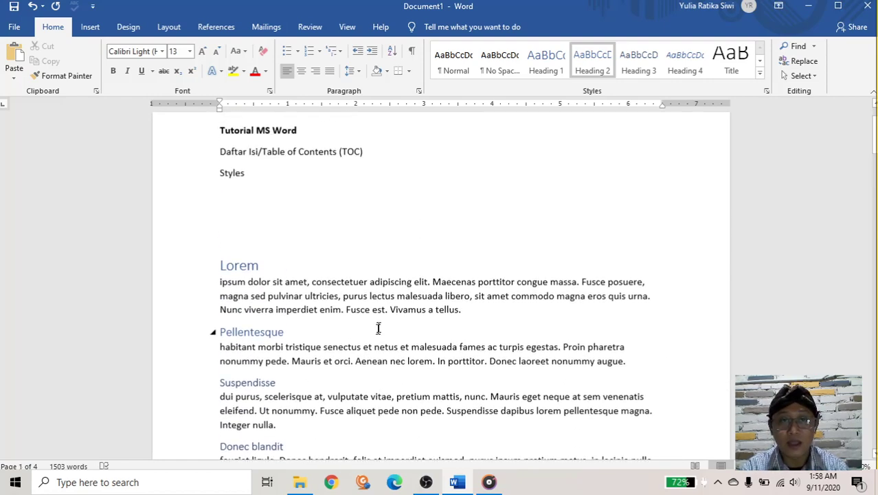
click(90, 26)
click(585, 76)
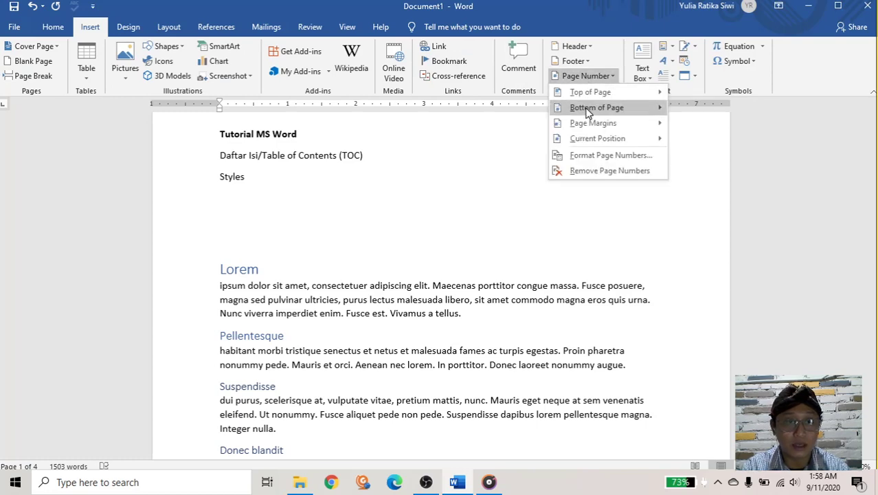
mouse_move(587, 113)
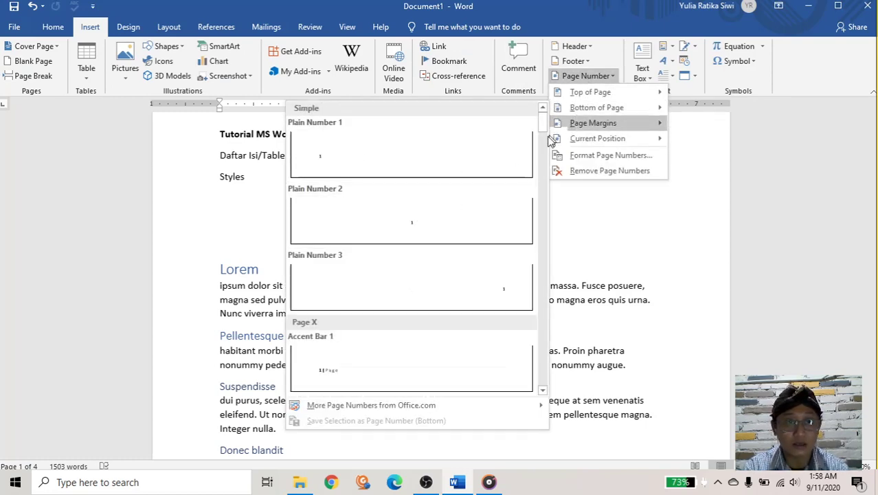
click(400, 216)
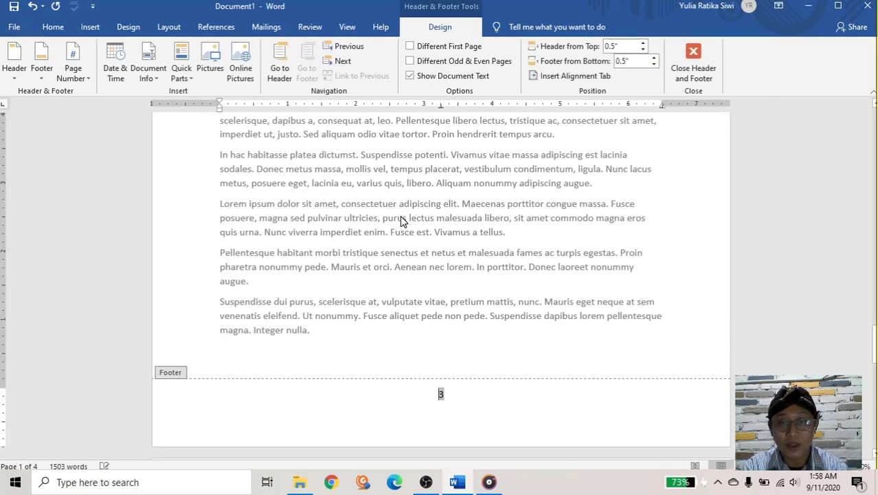
Step: Check the centred numbers on all four pages, then exit footer editing to the body text
scroll(432, 319, up, 3)
scroll(433, 323, up, 5)
scroll(433, 330, up, 5)
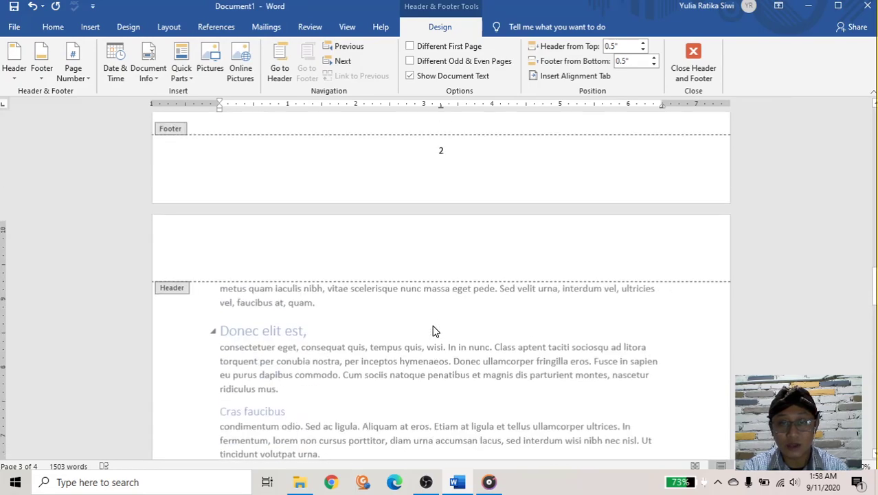
scroll(433, 331, up, 3)
scroll(433, 331, up, 3)
scroll(433, 332, up, 3)
scroll(433, 331, up, 3)
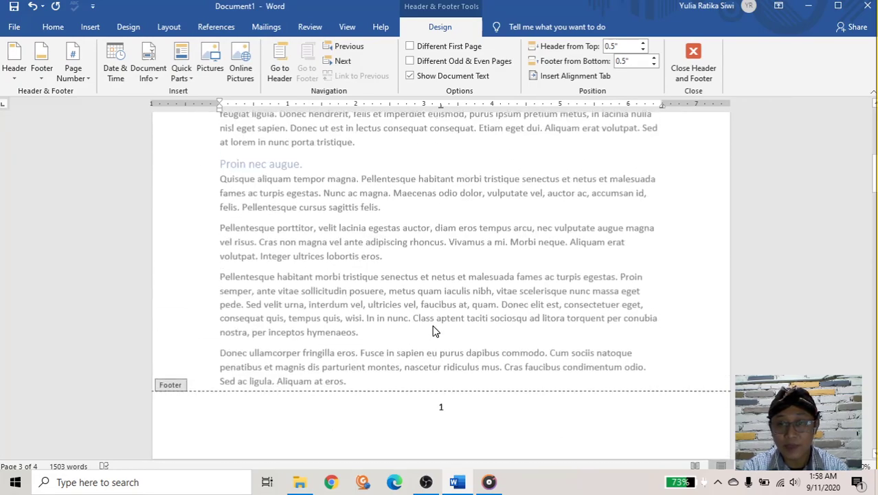
scroll(433, 331, up, 3)
scroll(432, 329, up, 2)
scroll(402, 299, down, 1)
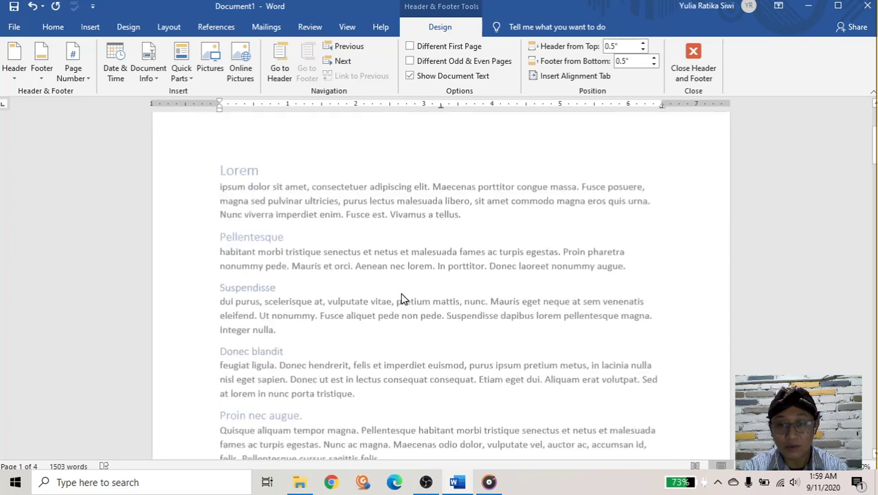
scroll(405, 301, down, 7)
scroll(419, 292, down, 4)
scroll(384, 306, down, 5)
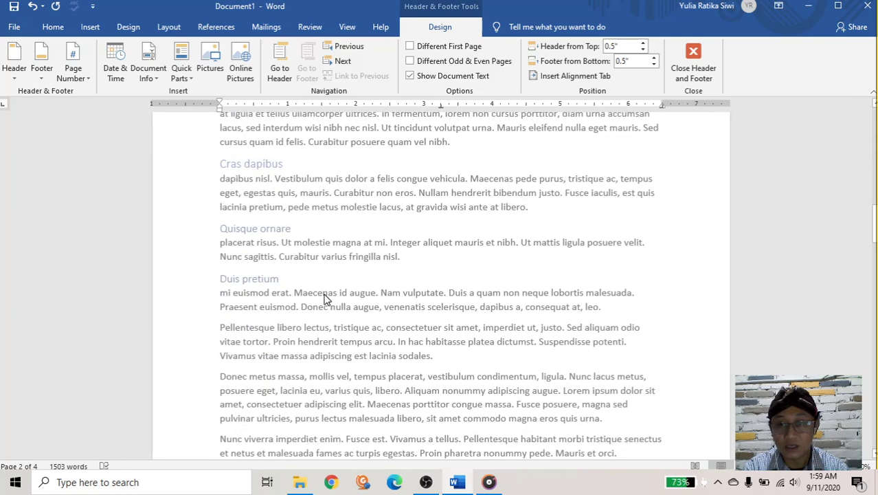
scroll(325, 297, up, 3)
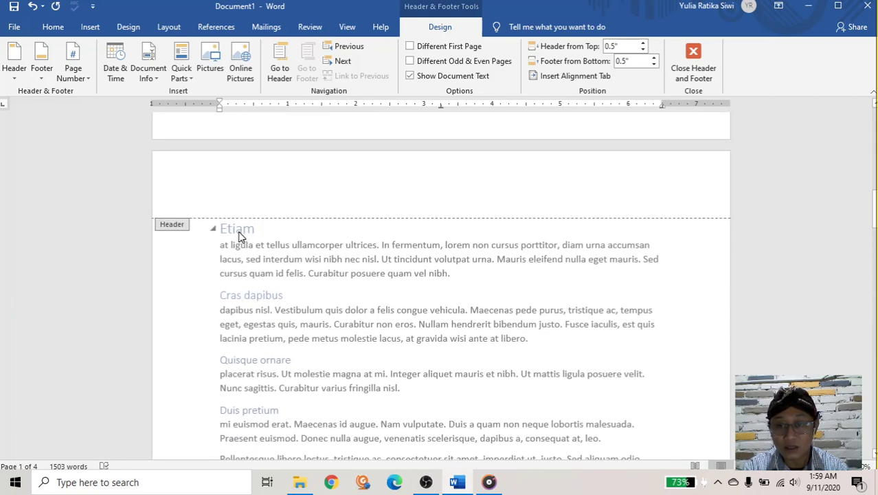
scroll(339, 308, down, 9)
scroll(344, 302, down, 4)
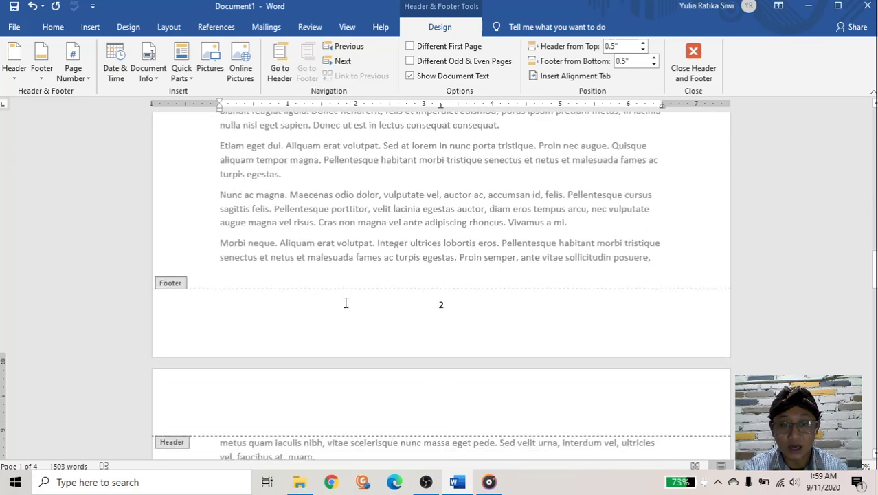
scroll(433, 302, down, 7)
scroll(309, 227, up, 1)
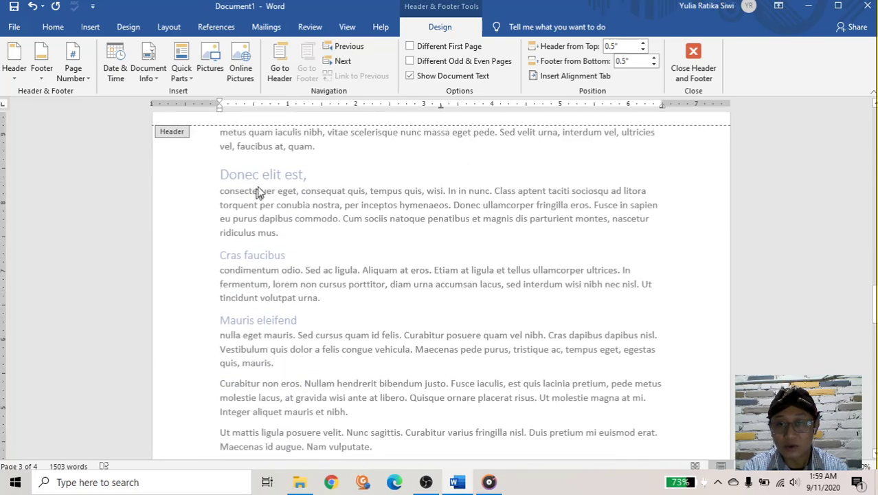
scroll(371, 254, down, 7)
scroll(388, 266, down, 6)
scroll(388, 261, up, 1)
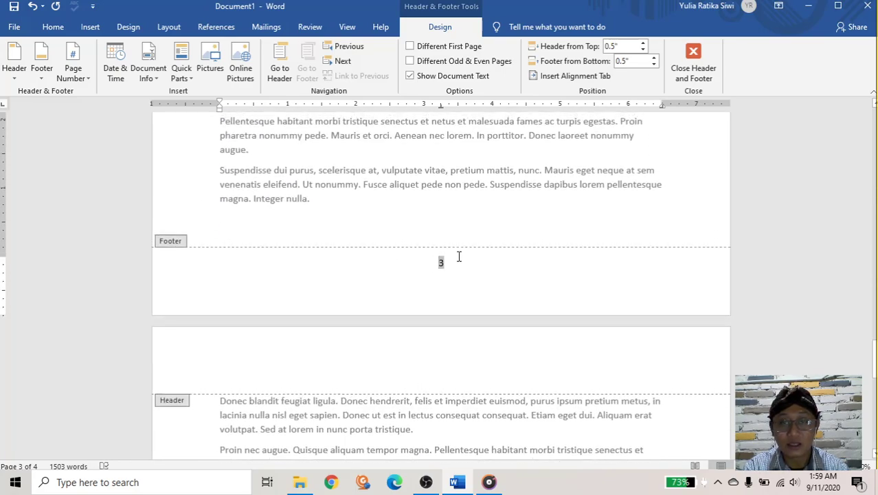
scroll(459, 255, down, 4)
scroll(459, 260, up, 5)
scroll(459, 259, down, 5)
scroll(459, 260, up, 5)
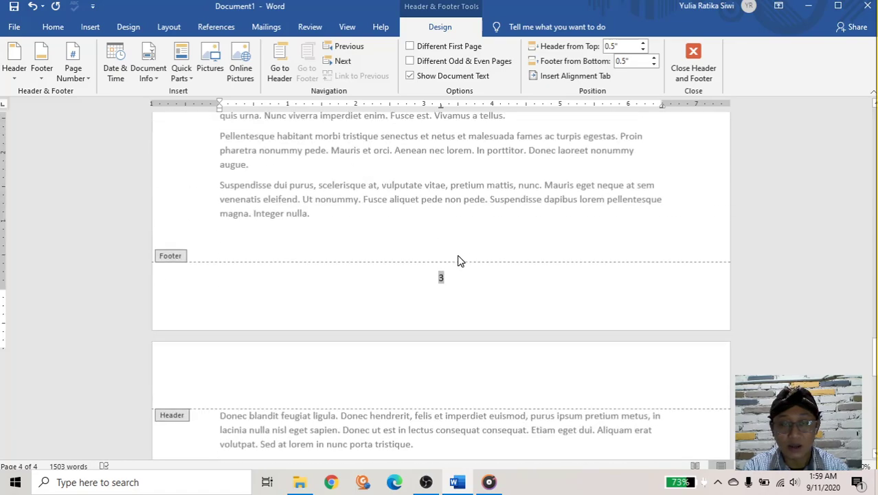
scroll(458, 259, down, 15)
scroll(458, 259, up, 8)
scroll(460, 260, down, 10)
scroll(461, 261, up, 5)
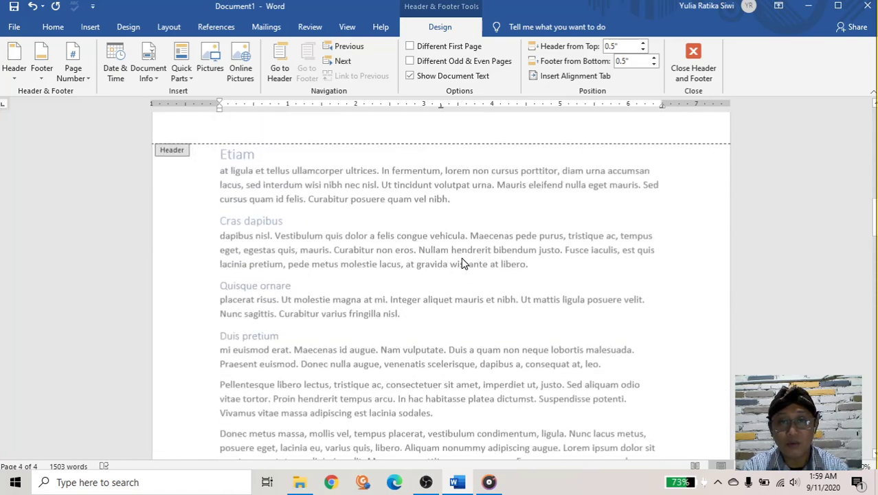
scroll(463, 263, up, 4)
scroll(461, 261, up, 15)
scroll(461, 261, up, 10)
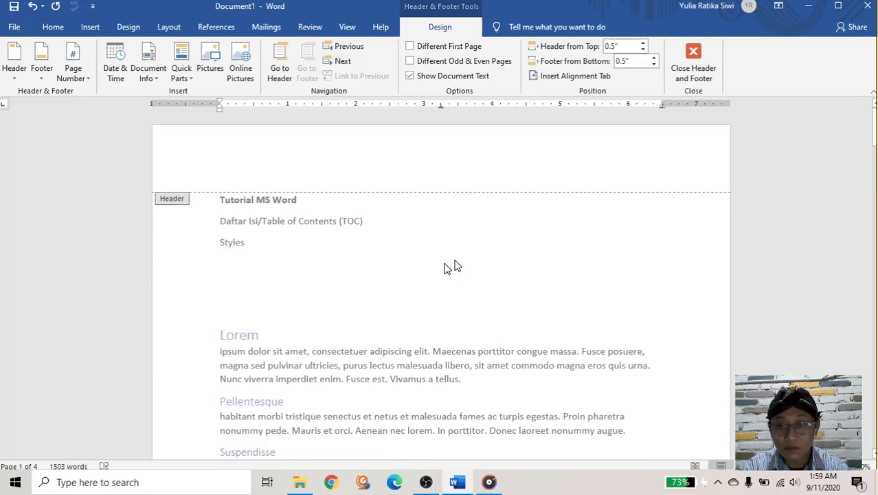
scroll(247, 293, down, 5)
double_click(245, 284)
Step: Show the References Table of Contents gallery with Automatic Table 1, Automatic Table 2 and Manual Table
scroll(247, 285, up, 5)
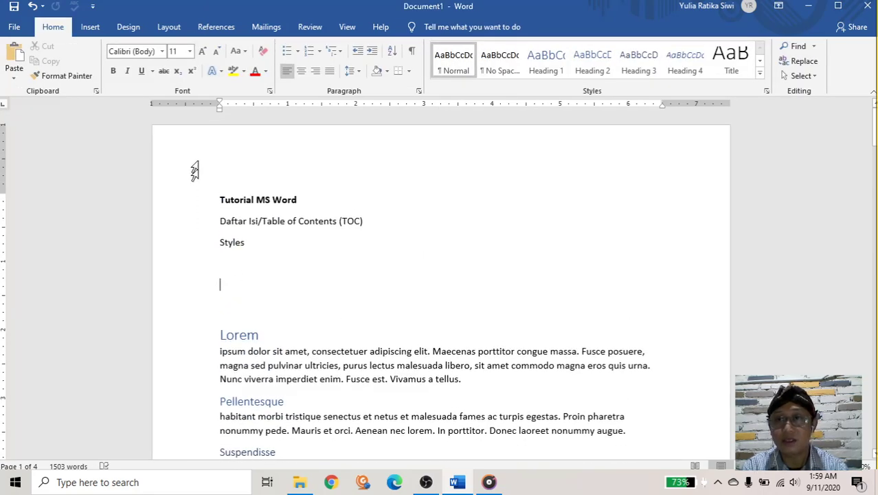
click(221, 29)
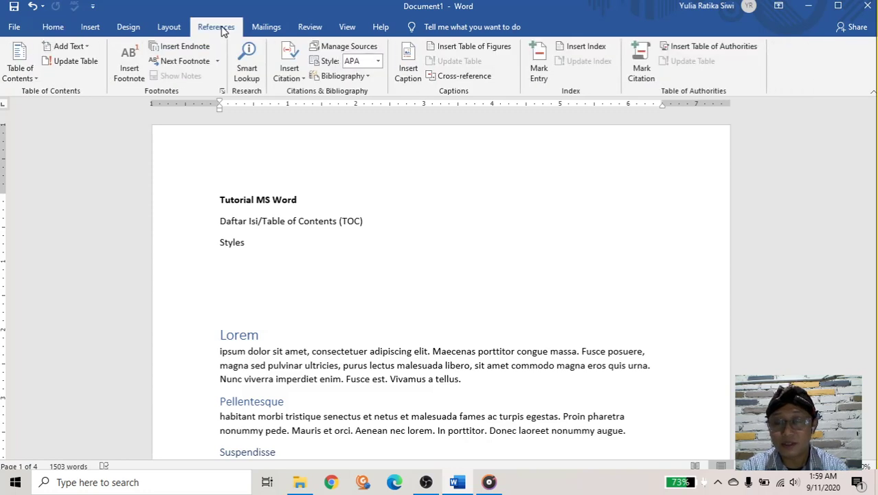
click(27, 75)
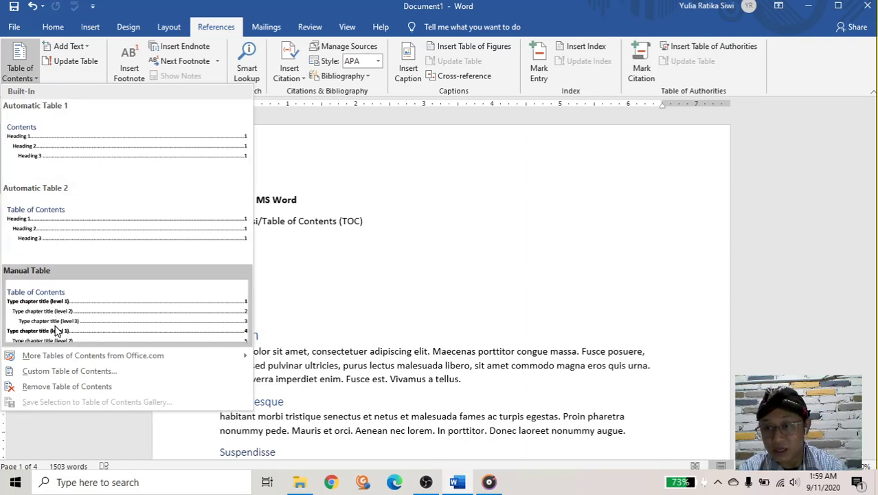
Step: Insert a custom dotted-leader table of contents mapping Heading 1–3 to three levels
click(96, 374)
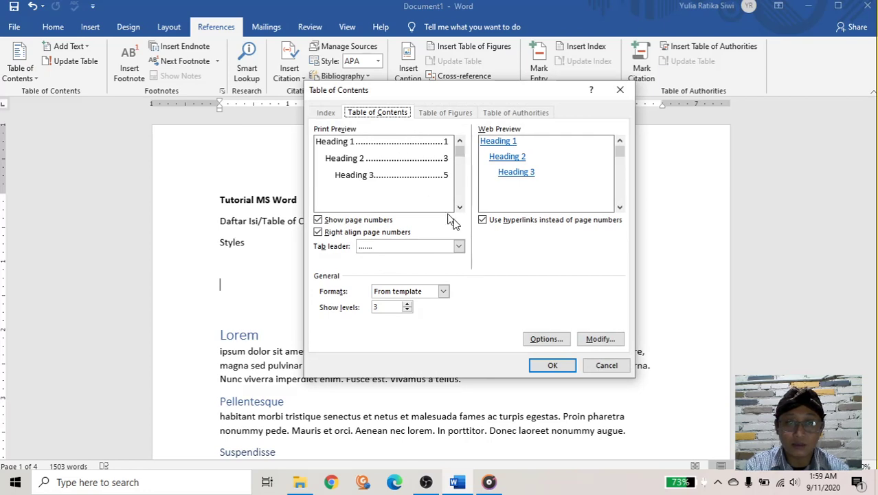
click(550, 345)
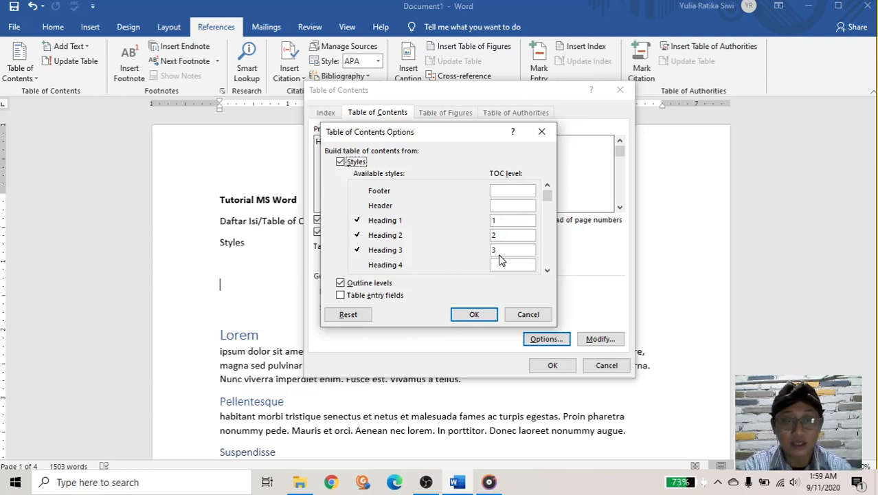
click(486, 315)
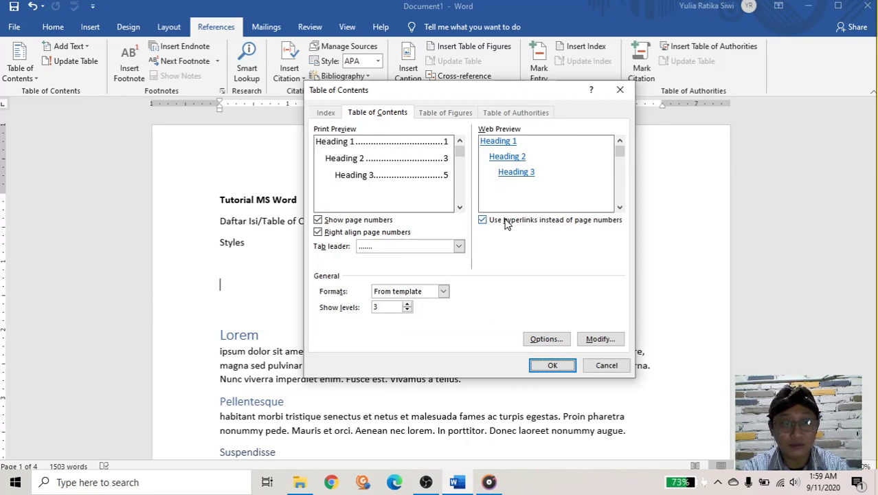
click(552, 365)
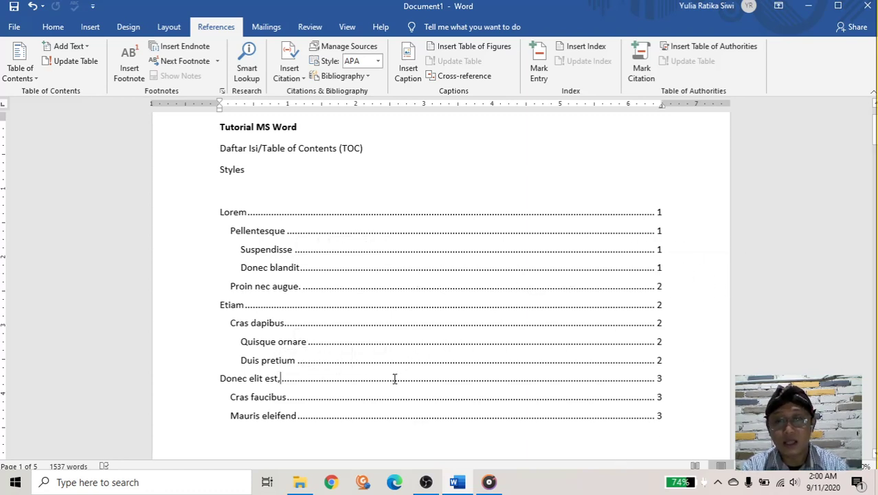
click(264, 381)
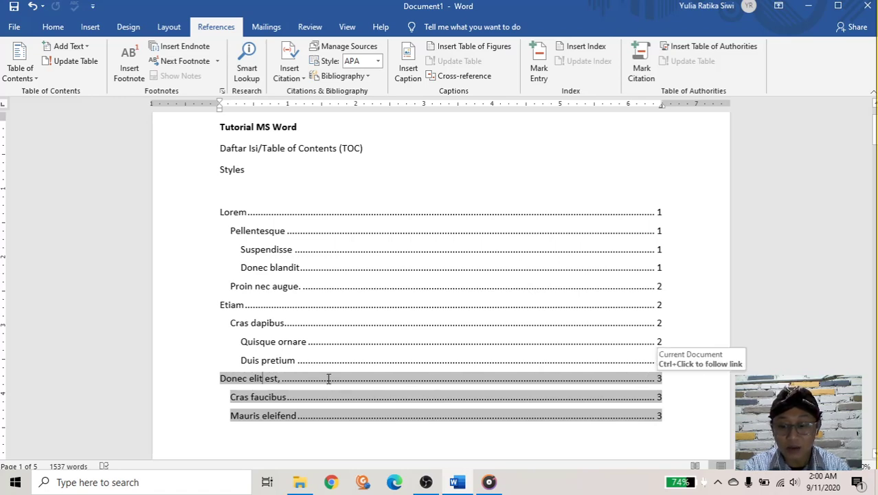
ctrl+click(328, 382)
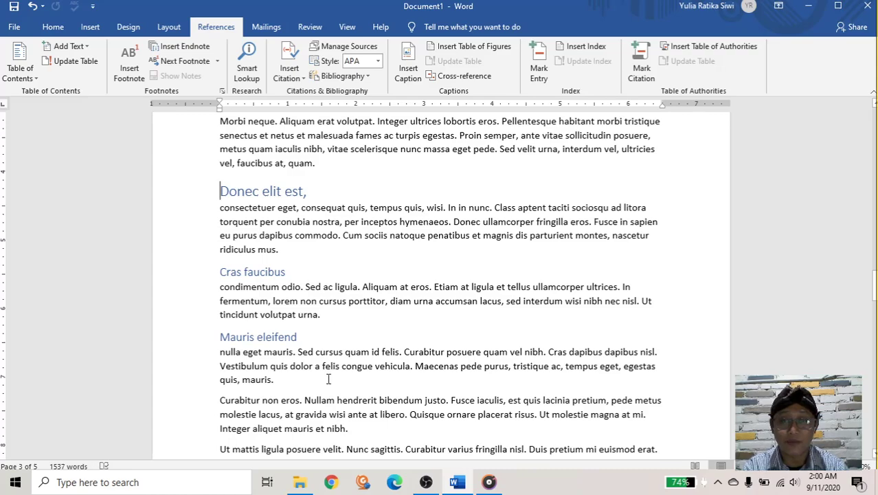
scroll(328, 378, up, 5)
scroll(328, 374, up, 5)
scroll(330, 371, up, 5)
scroll(343, 343, up, 5)
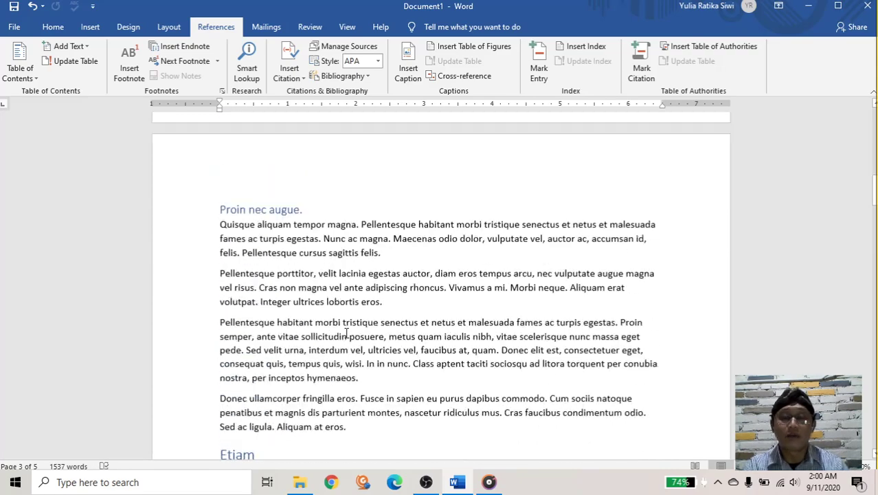
scroll(346, 334, up, 5)
scroll(346, 333, up, 4)
scroll(347, 332, up, 2)
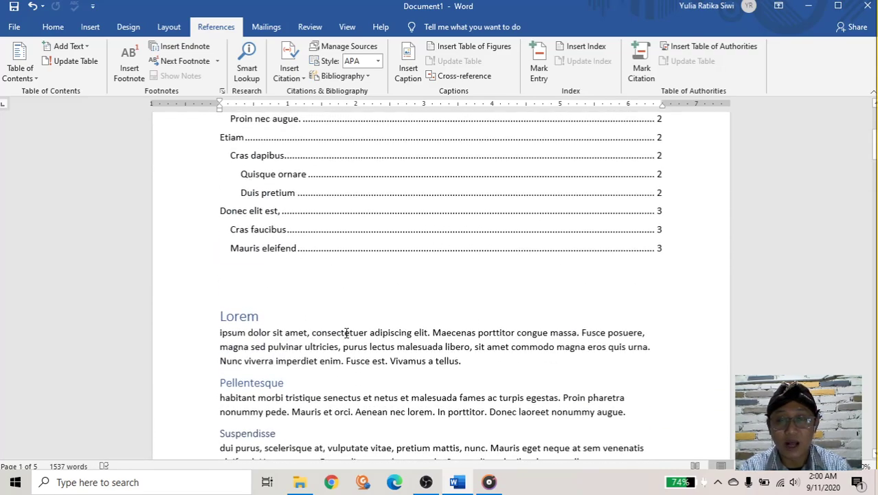
scroll(347, 333, up, 3)
scroll(304, 348, down, 2)
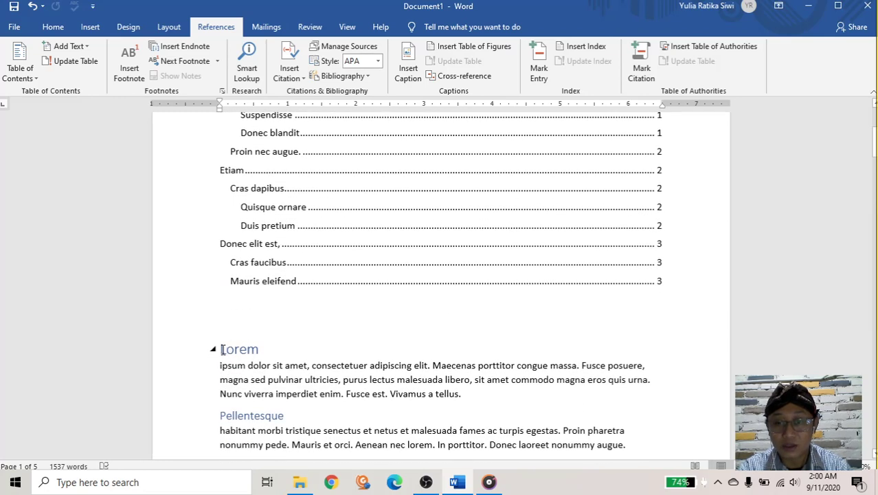
scroll(253, 354, up, 2)
scroll(253, 355, up, 1)
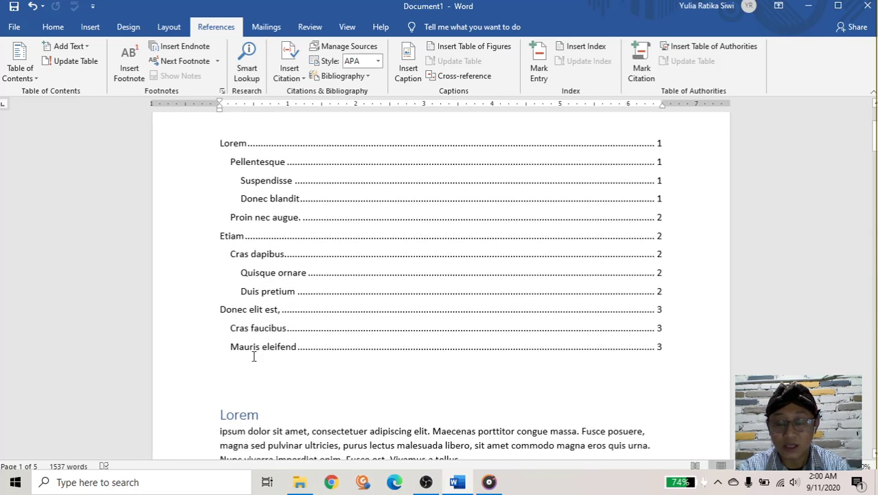
scroll(254, 356, down, 1)
scroll(226, 352, down, 1)
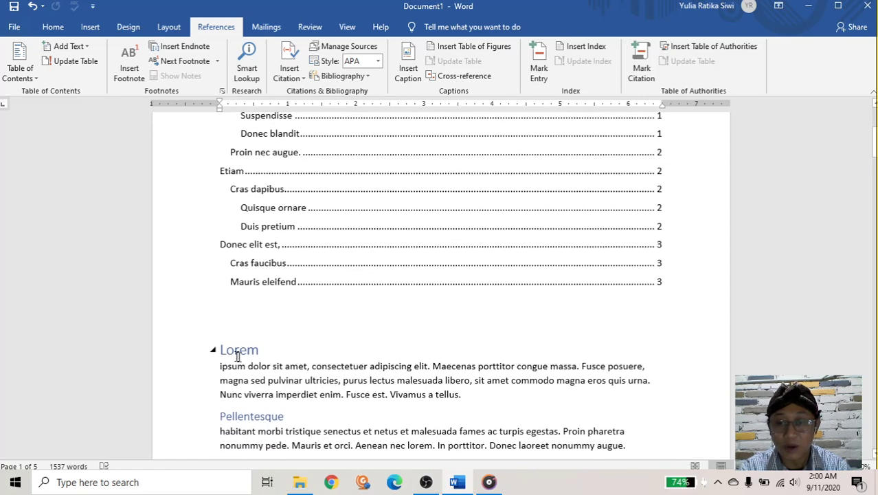
scroll(320, 330, up, 2)
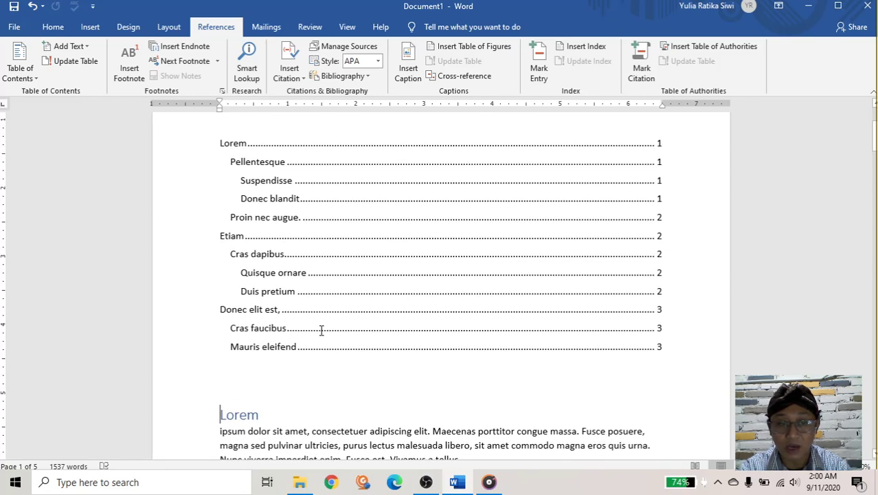
scroll(321, 330, down, 5)
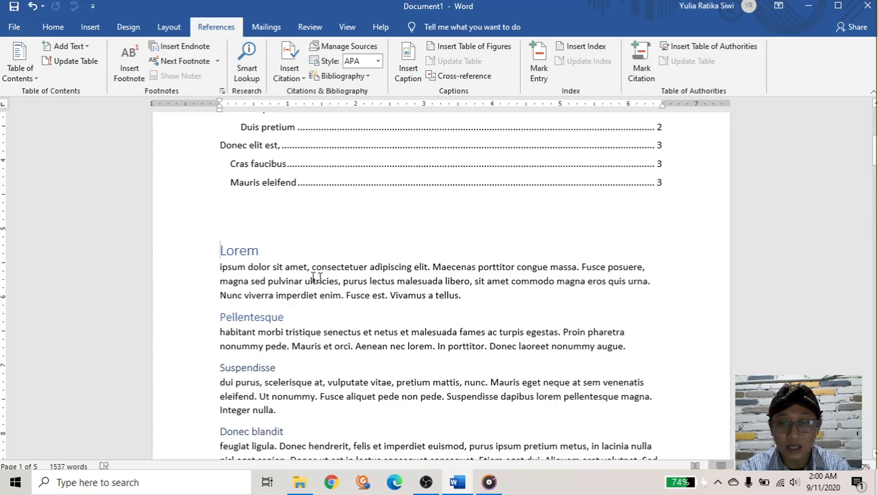
scroll(322, 272, down, 4)
scroll(323, 267, up, 3)
scroll(326, 267, down, 3)
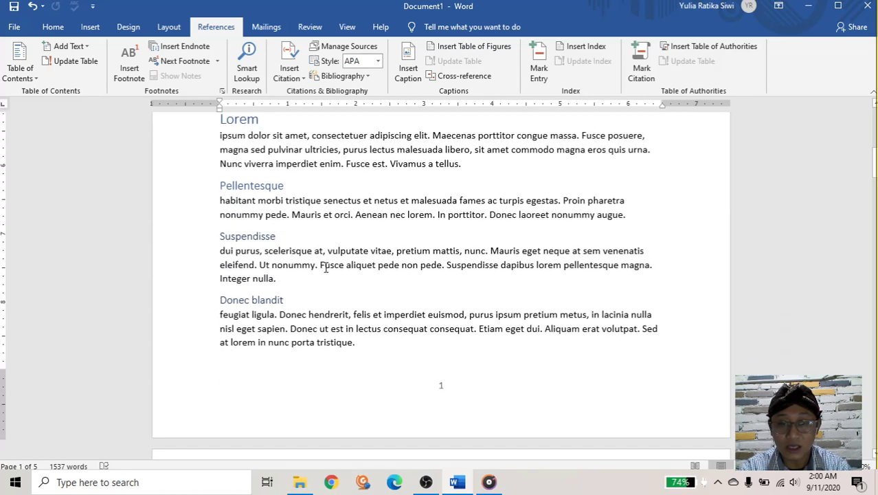
scroll(326, 268, up, 3)
Step: Insert Next Page section breaks before the Lorem and Etiam headings
click(165, 26)
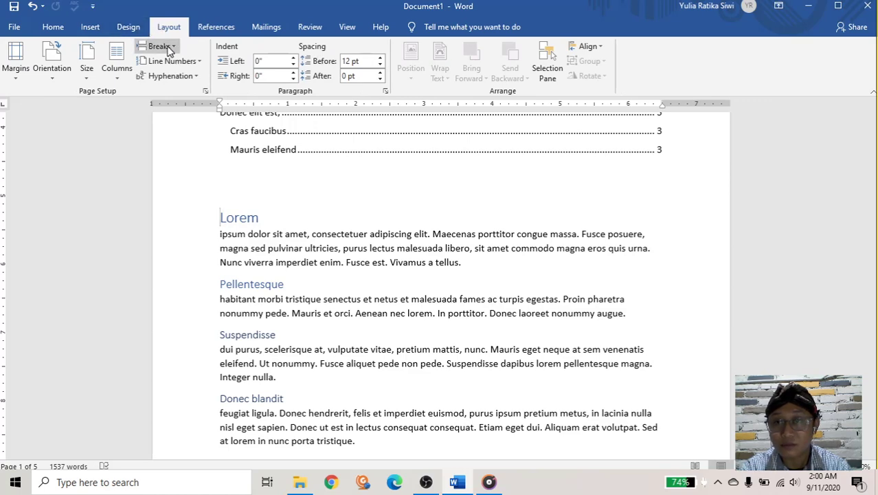
click(165, 46)
click(179, 218)
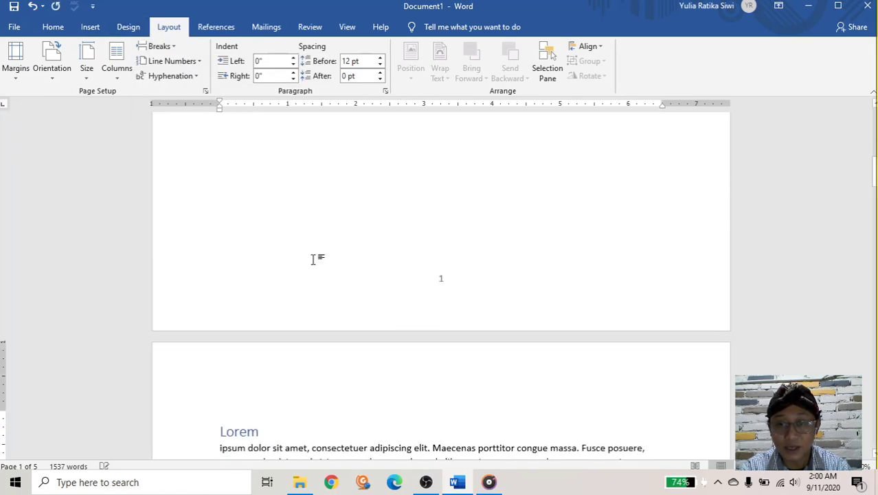
scroll(312, 259, down, 5)
scroll(254, 274, down, 4)
scroll(254, 275, down, 9)
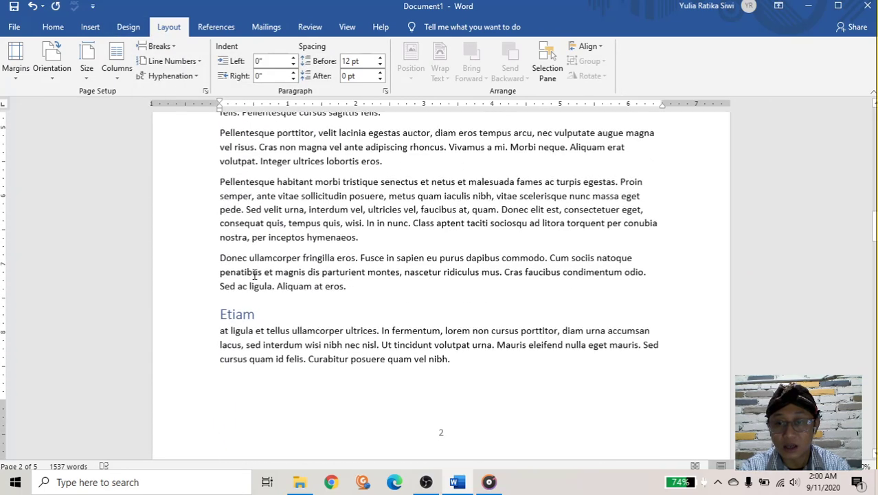
scroll(254, 275, down, 5)
scroll(254, 271, up, 2)
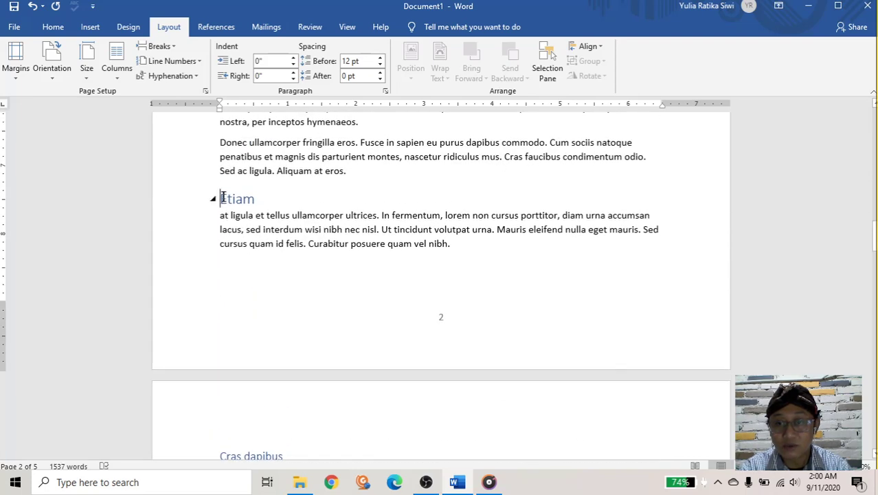
click(161, 46)
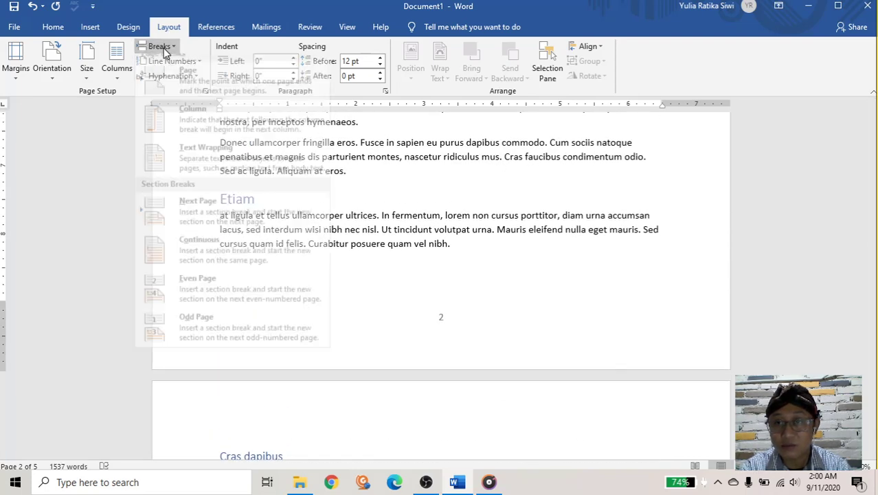
Step: Insert a Next Page section break before the 'Donec elit est,' heading
scroll(280, 261, down, 5)
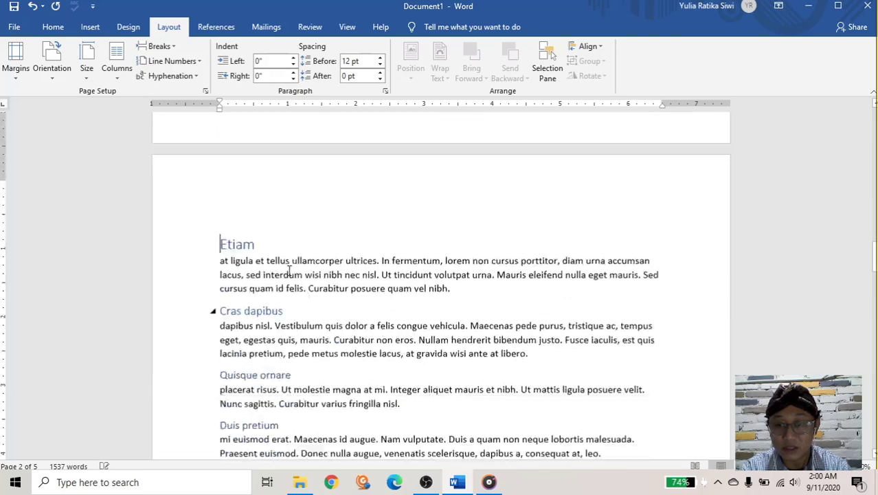
scroll(283, 264, down, 7)
scroll(287, 272, down, 7)
scroll(290, 270, down, 5)
scroll(289, 270, down, 1)
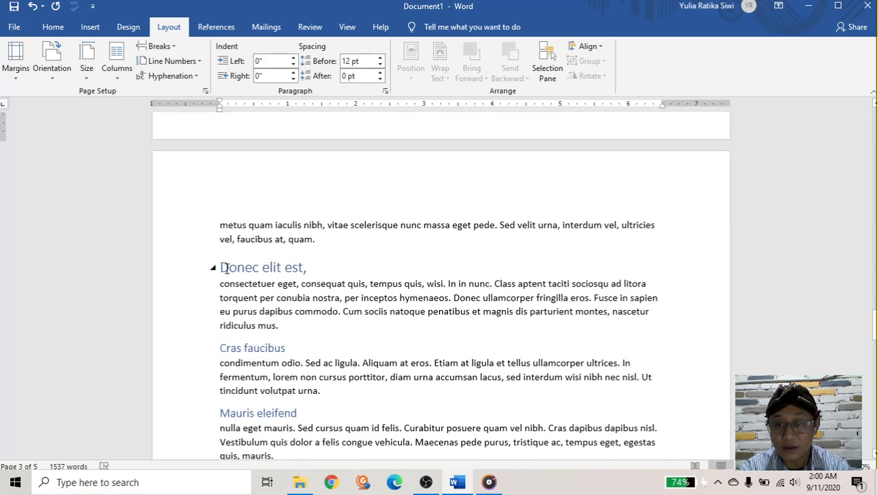
click(223, 267)
click(169, 48)
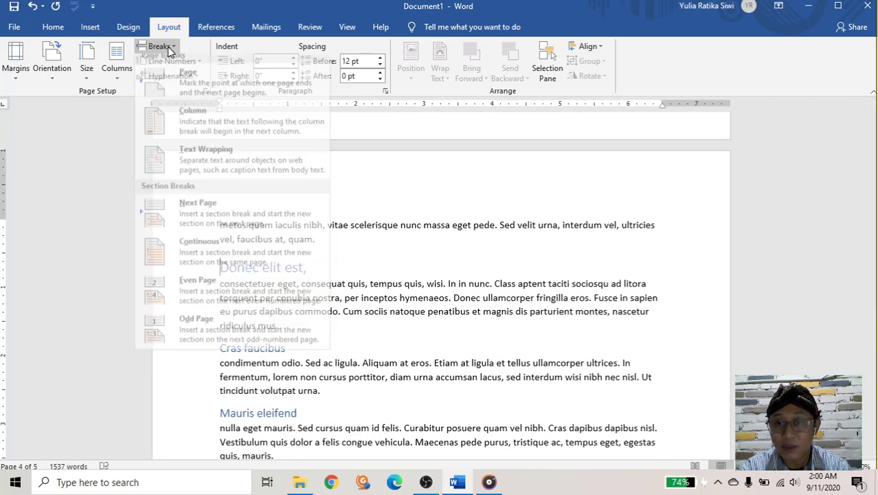
click(169, 209)
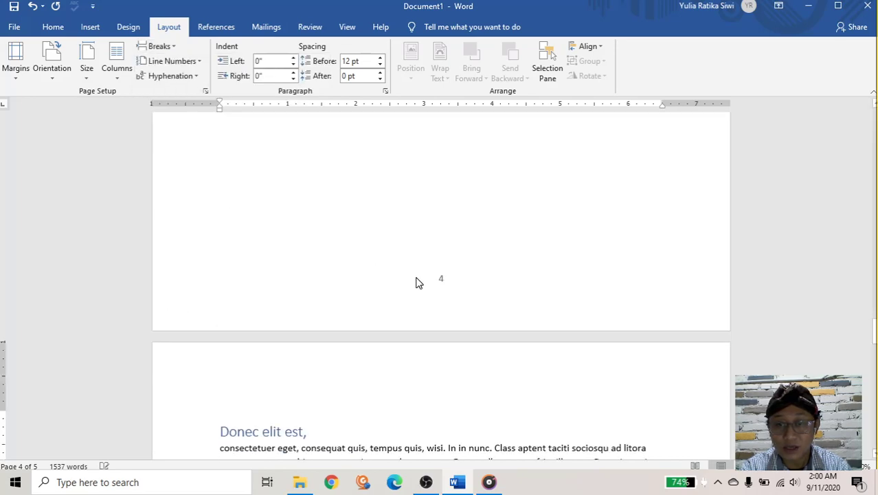
Step: Scroll through the now six-page document to check each section starts on a fresh page
scroll(419, 261, down, 3)
scroll(432, 233, down, 5)
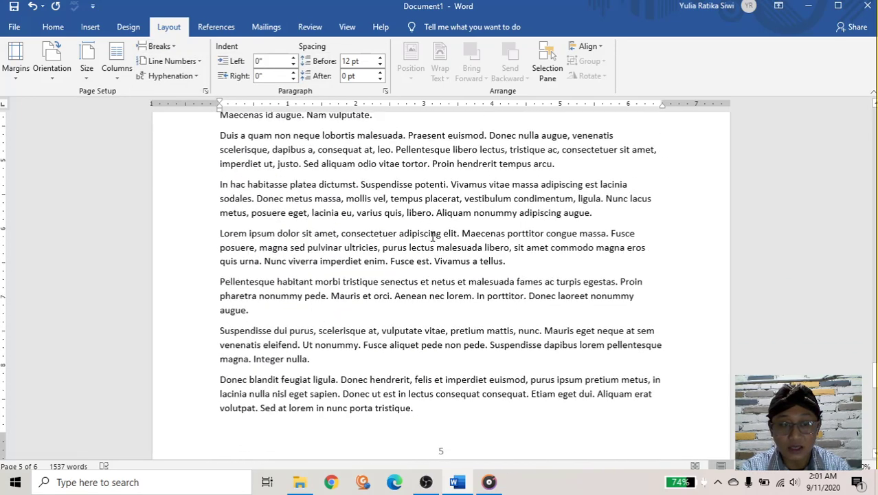
scroll(443, 241, down, 3)
scroll(471, 309, up, 5)
scroll(470, 298, up, 5)
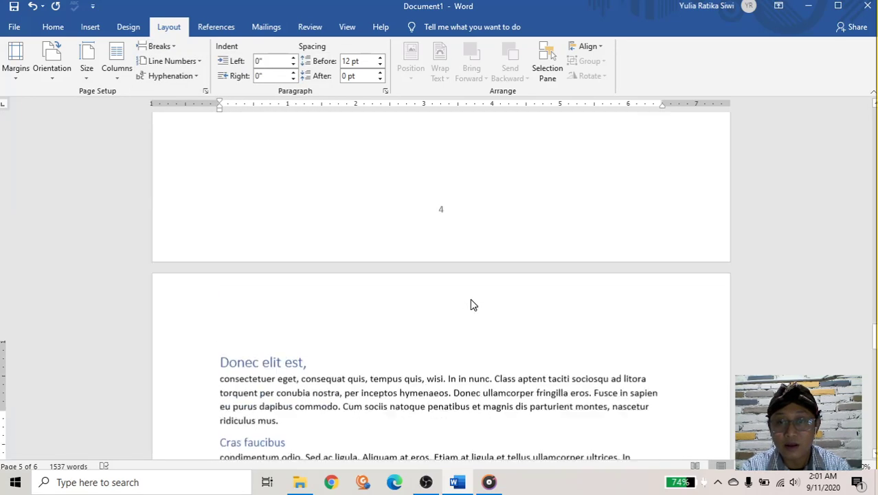
scroll(470, 299, up, 3)
scroll(470, 298, up, 5)
scroll(470, 298, up, 5)
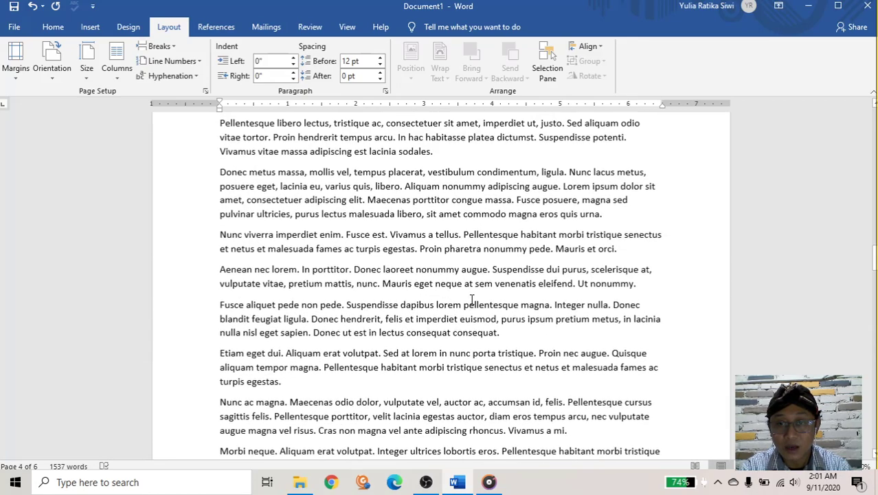
scroll(469, 298, up, 5)
scroll(423, 311, up, 3)
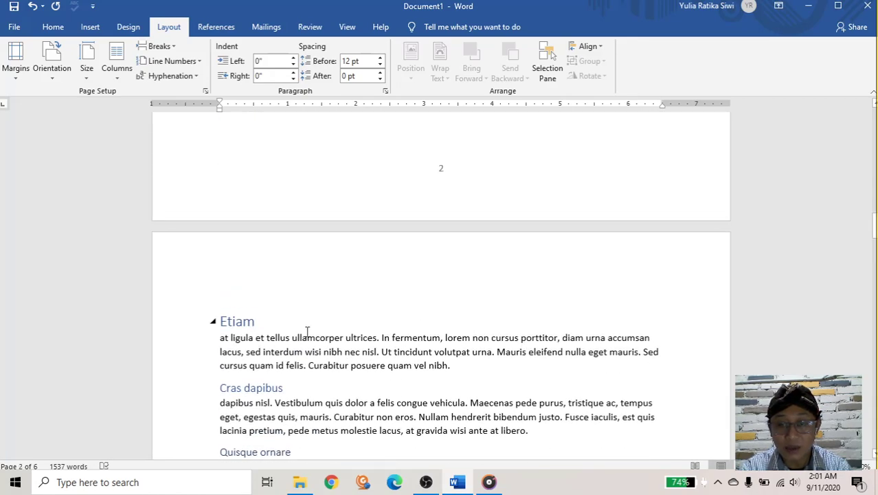
scroll(307, 332, up, 5)
scroll(307, 332, up, 5)
scroll(307, 331, up, 4)
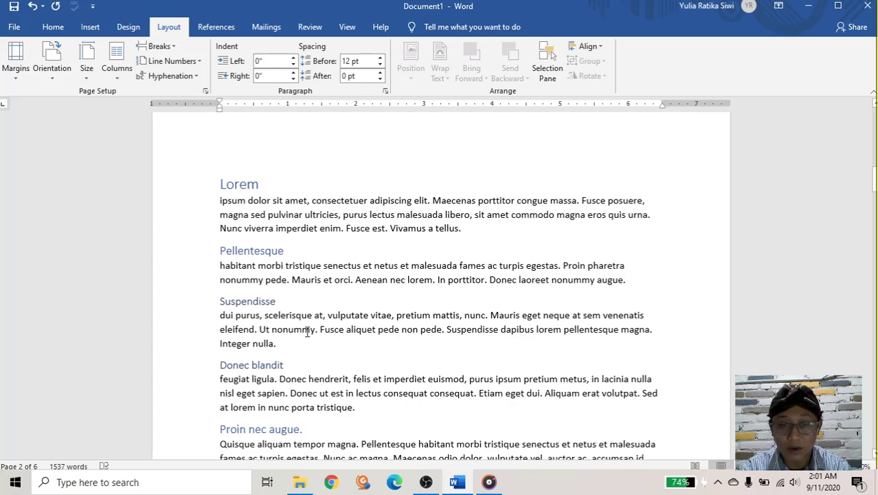
scroll(307, 332, down, 5)
scroll(307, 332, down, 2)
scroll(307, 332, up, 5)
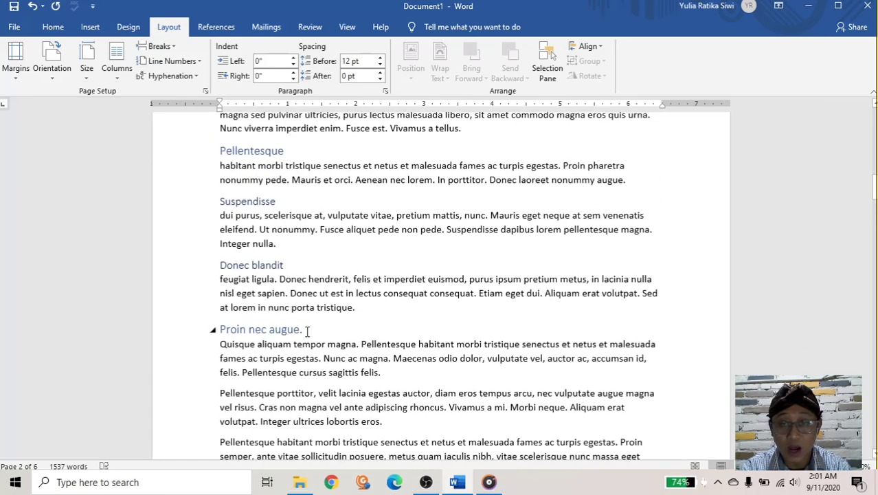
scroll(307, 332, up, 5)
scroll(308, 330, up, 5)
scroll(308, 330, up, 4)
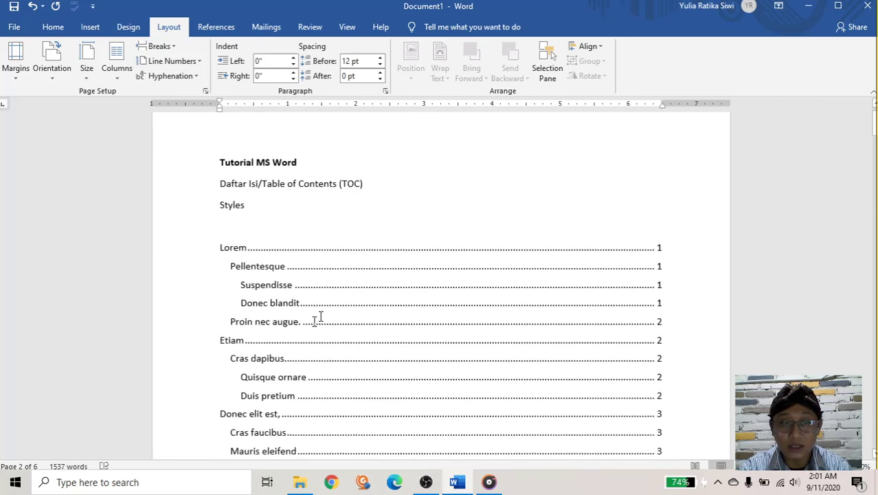
Step: Update the entire table of contents so Lorem, Etiam and Donec elit est, show pages 2, 3 and 5
click(434, 271)
scroll(536, 247, down, 3)
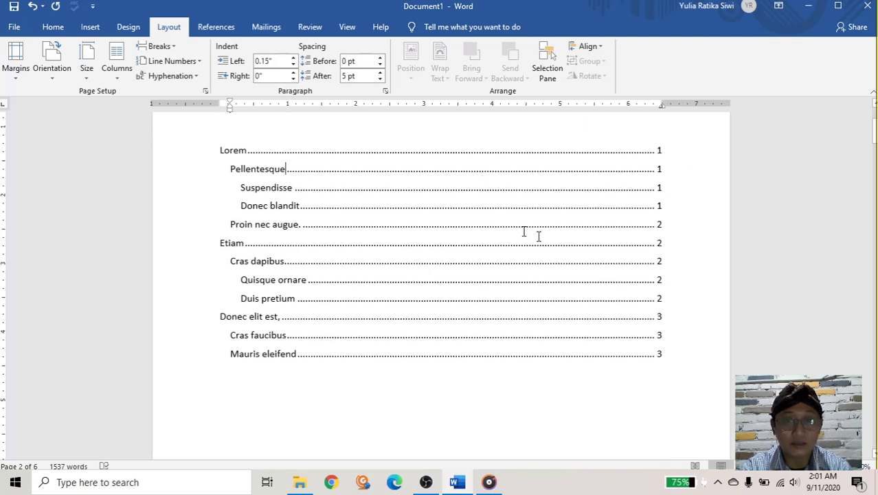
right_click(378, 151)
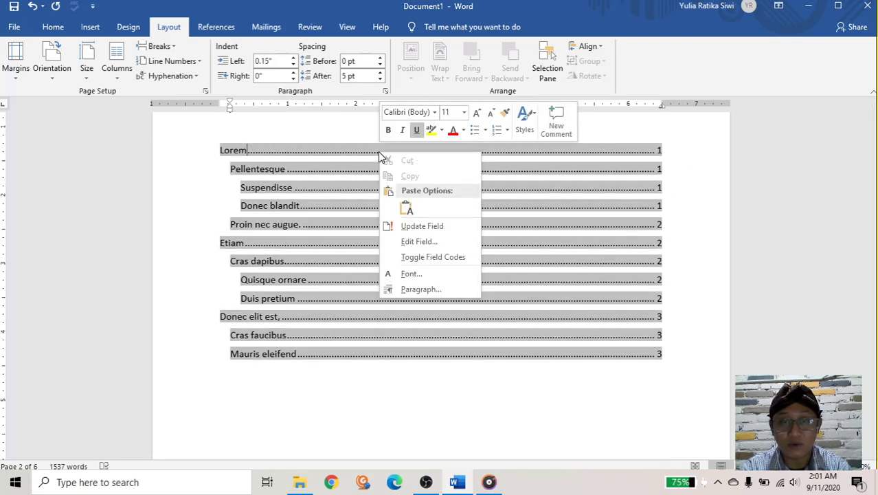
click(407, 226)
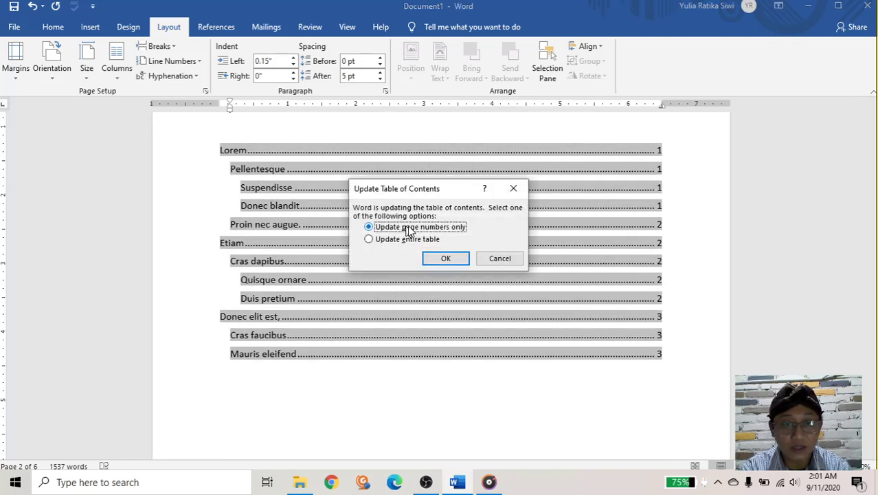
click(413, 240)
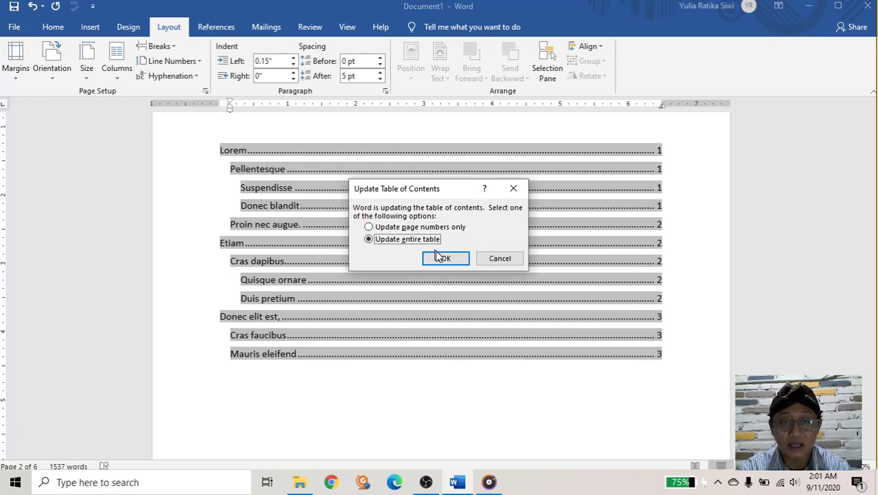
click(439, 258)
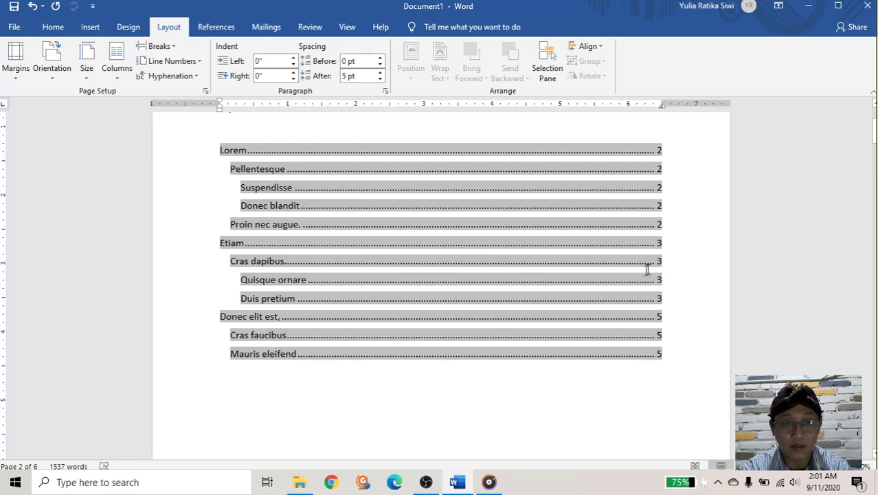
scroll(636, 256, up, 3)
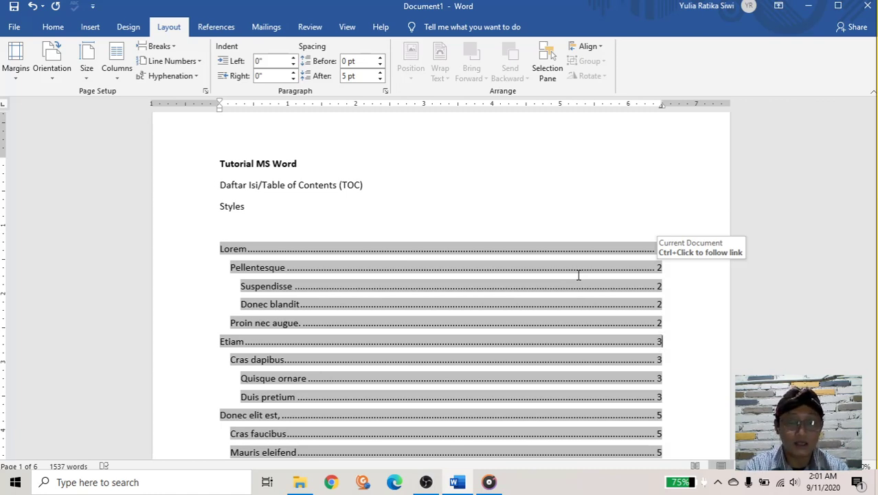
scroll(579, 275, down, 3)
scroll(576, 277, up, 3)
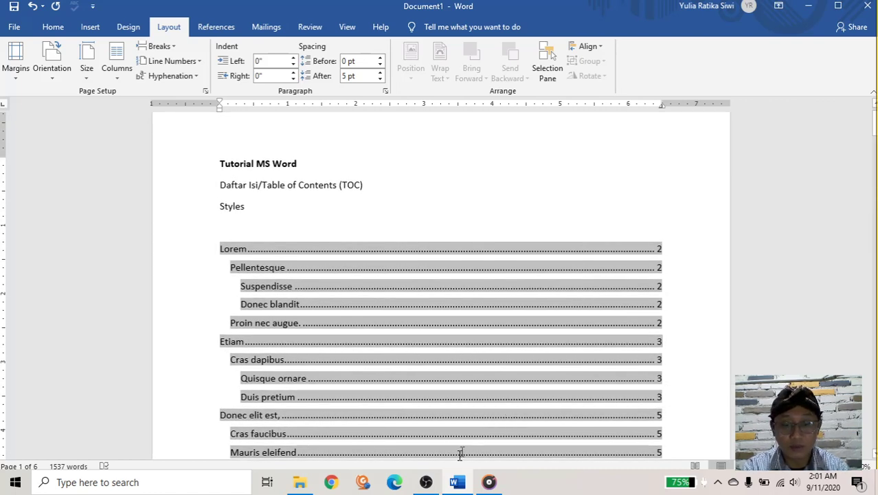
mouse_move(431, 482)
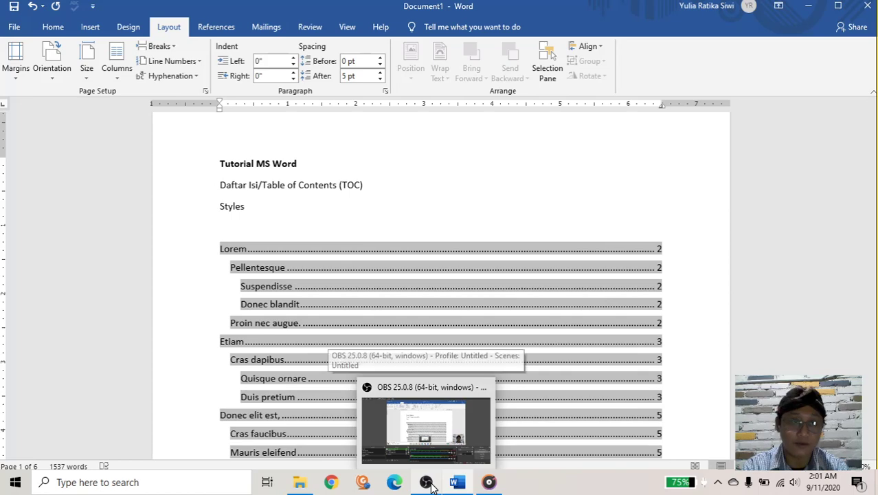